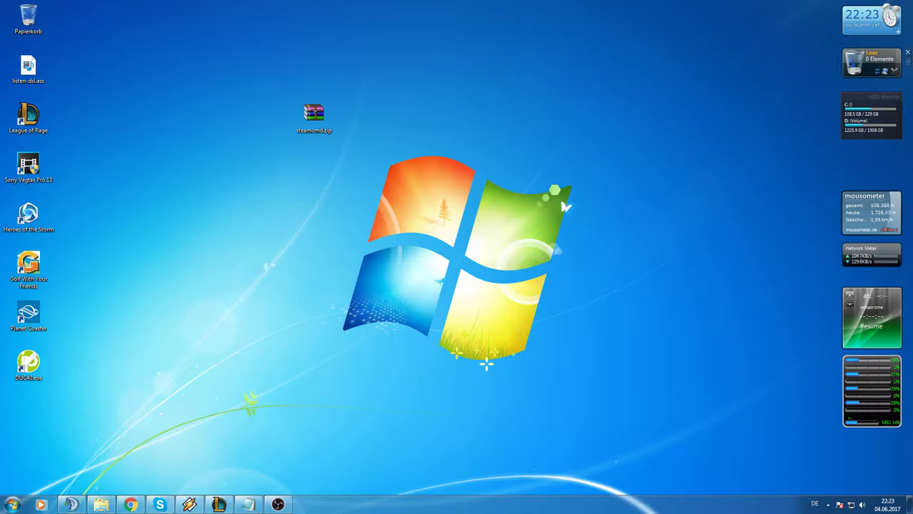
- In Chrome, locate the Windows download link for steamcmd.zip on the Valve SteamCMD wiki page and return to the desktop
left_click(130, 504)
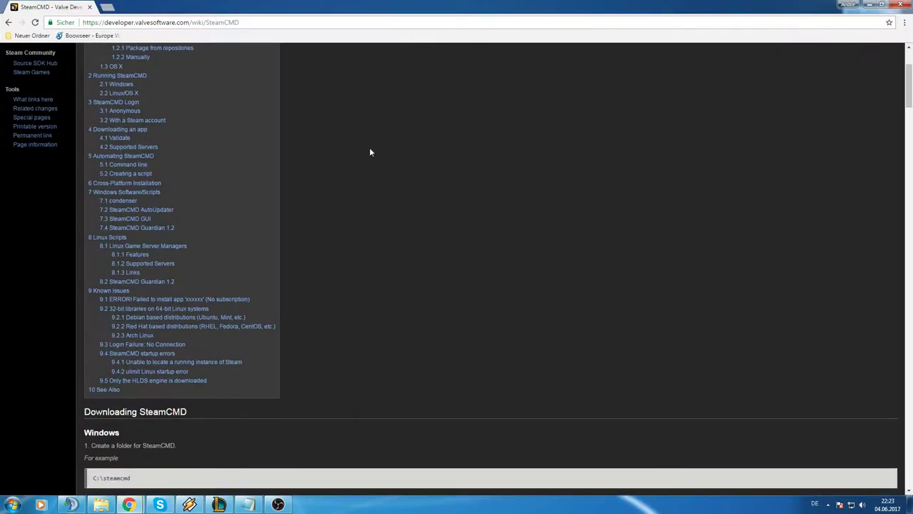
scroll(369, 152, "up", 2)
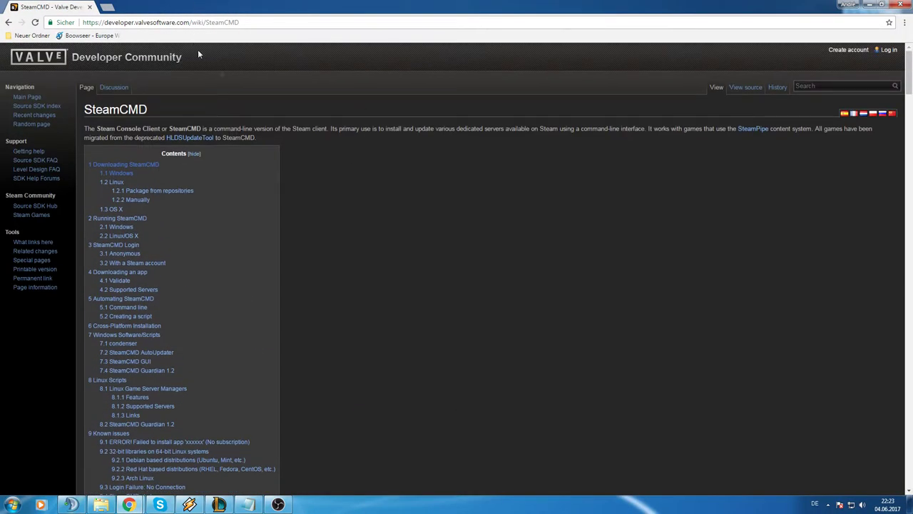
scroll(332, 176, "down", 5)
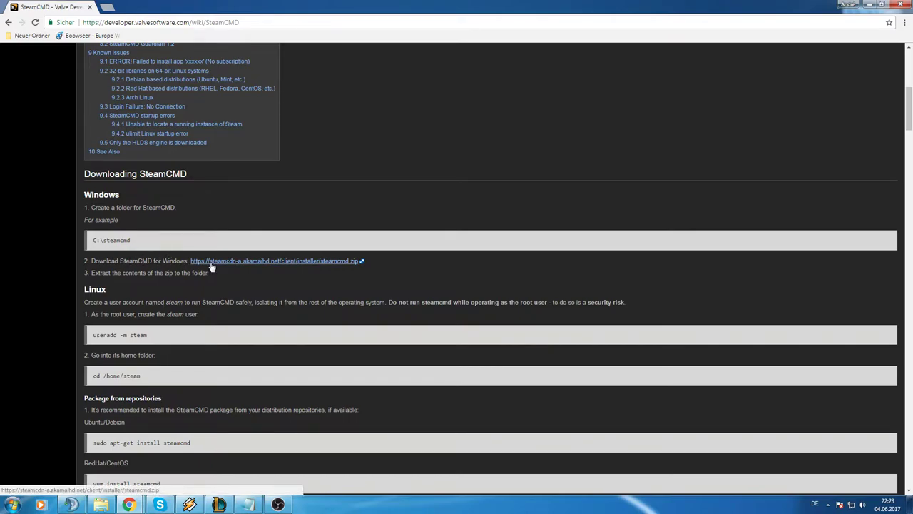
left_click(869, 5)
- Open the steamcmd.zip archive on the desktop and run steamcmd.exe from it, bringing its console to the front
left_click_drag(346, 147, 317, 129)
double_click(317, 129)
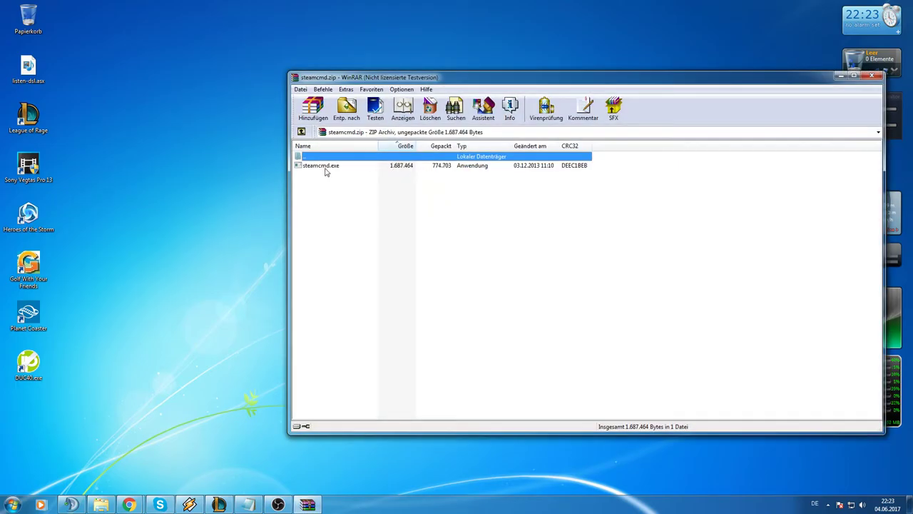
left_click(327, 165)
key("Return")
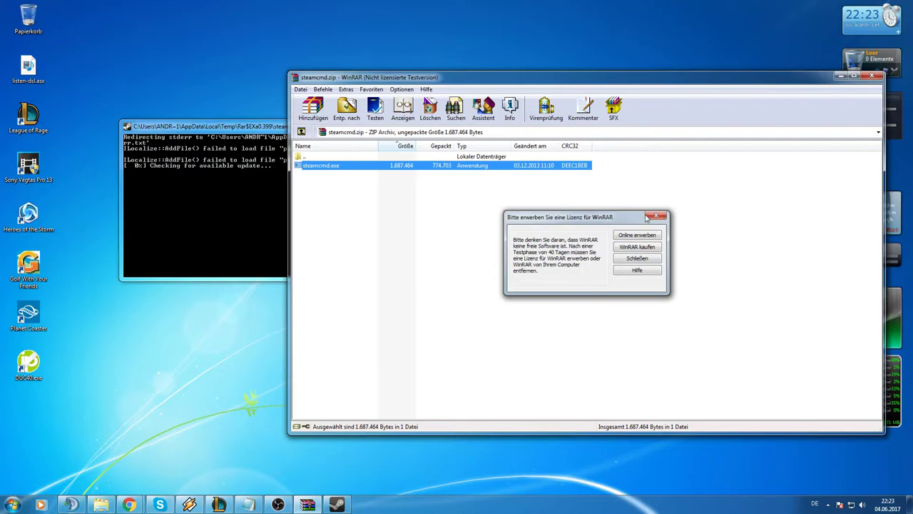
left_click(264, 184)
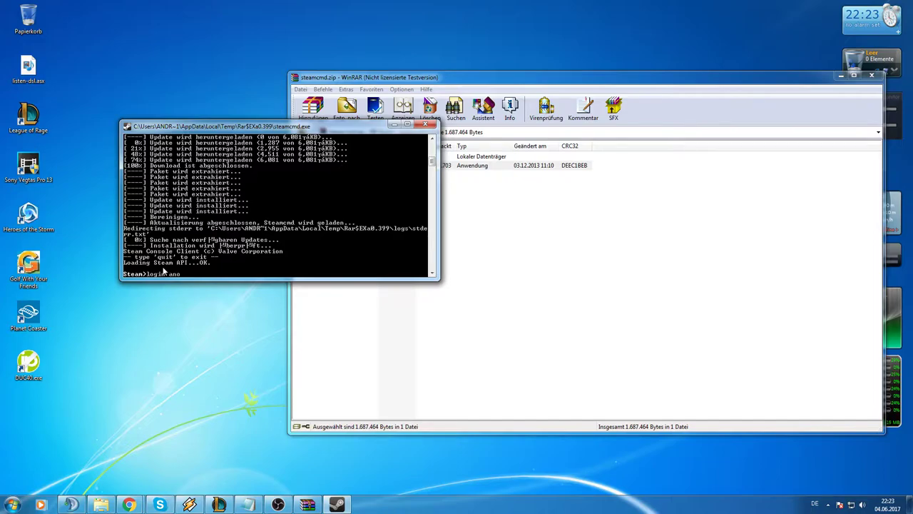
- Log in to SteamCMD as anonymous and force the install directory to D:\Server\ARKSERVER
type("nymous")
key("Return")
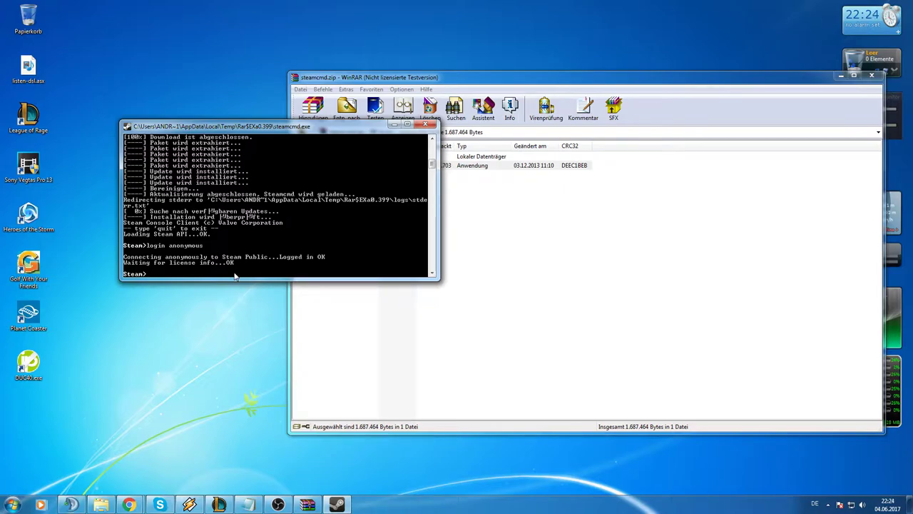
type("force_install_dir D:\\Server\\")
type("ARKSERVER")
key("Return")
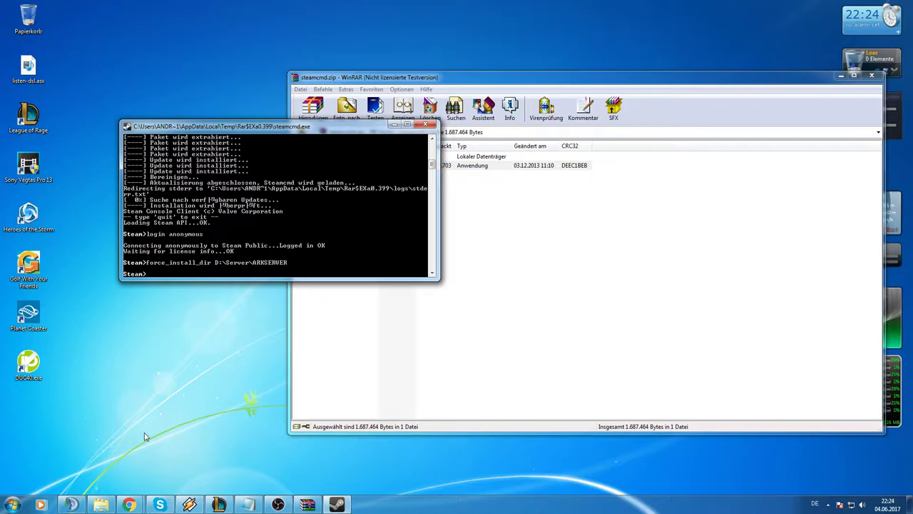
- Start the validated download of app 346110 with app_update and clear the console and archive windows off the desktop
type("app_update 346110 validate")
key("Return")
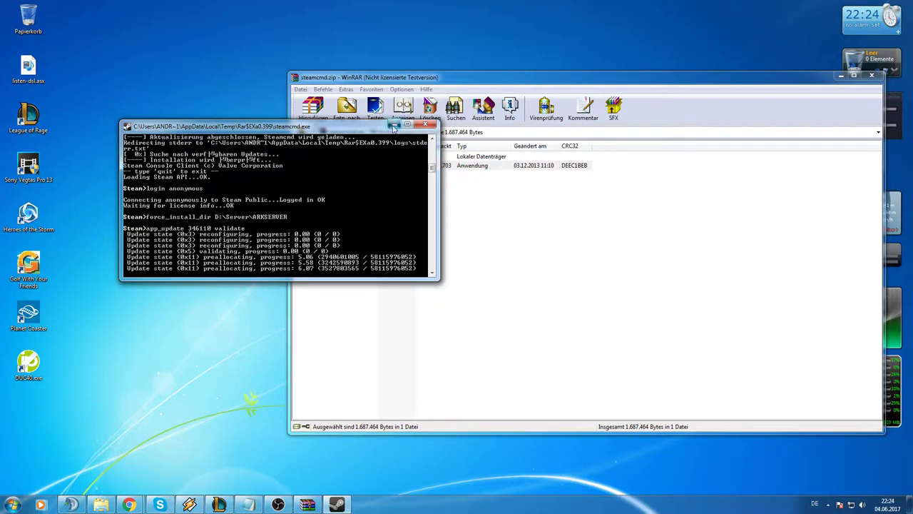
left_click(425, 124)
key("Escape")
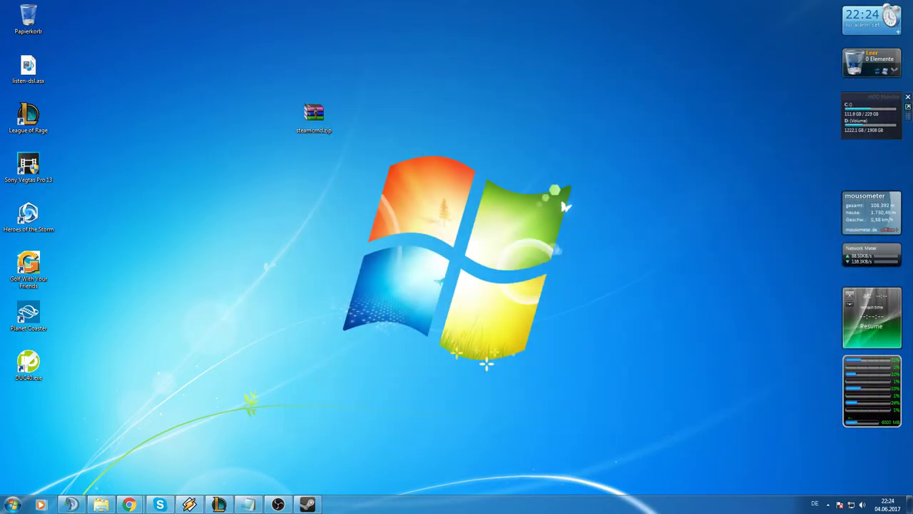
- On noip.com, go from the free account sign-up page to the login page and sign in with the saved credentials
key("super+shift+Left")
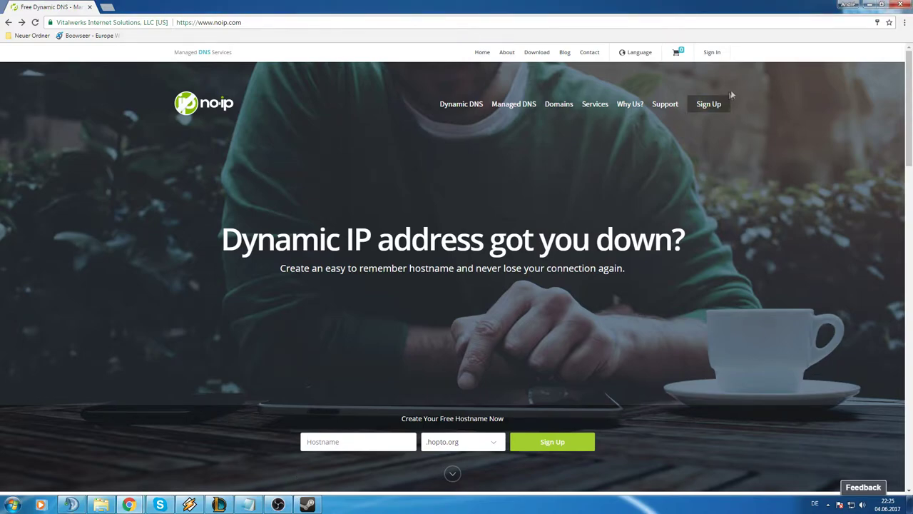
left_click(712, 105)
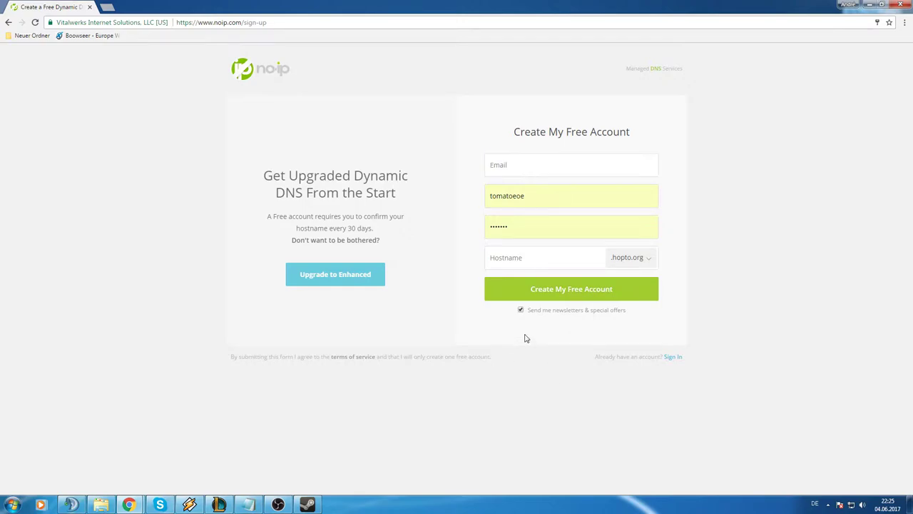
left_click(521, 309)
left_click(677, 358)
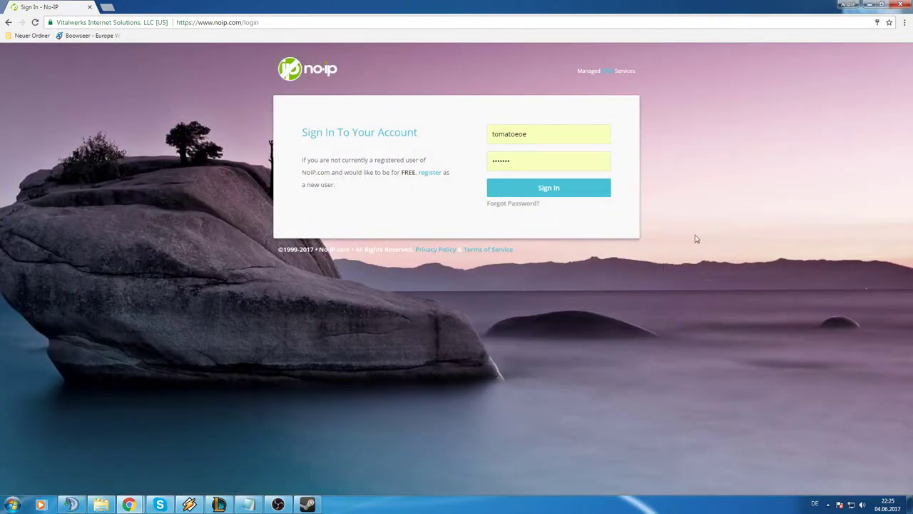
left_click(539, 187)
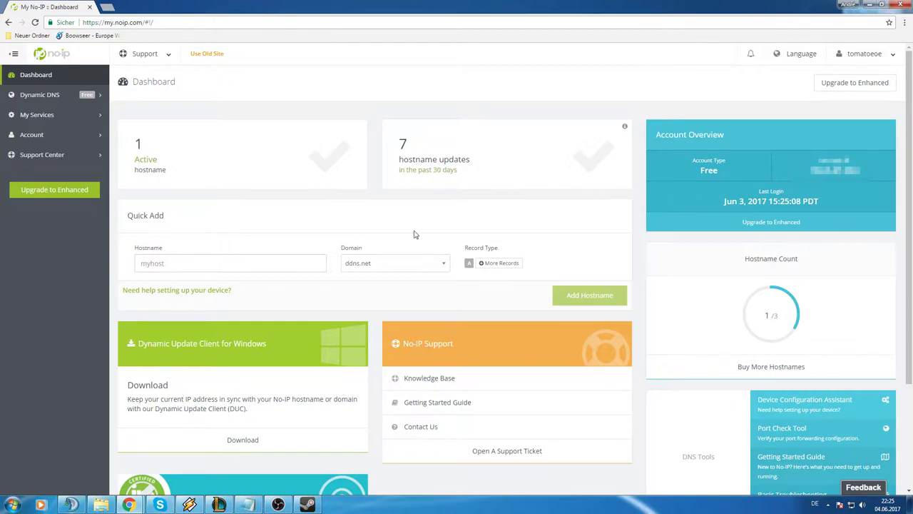
- Open the active hostnames list and start adding a new hostname named arkserver
left_click(162, 161)
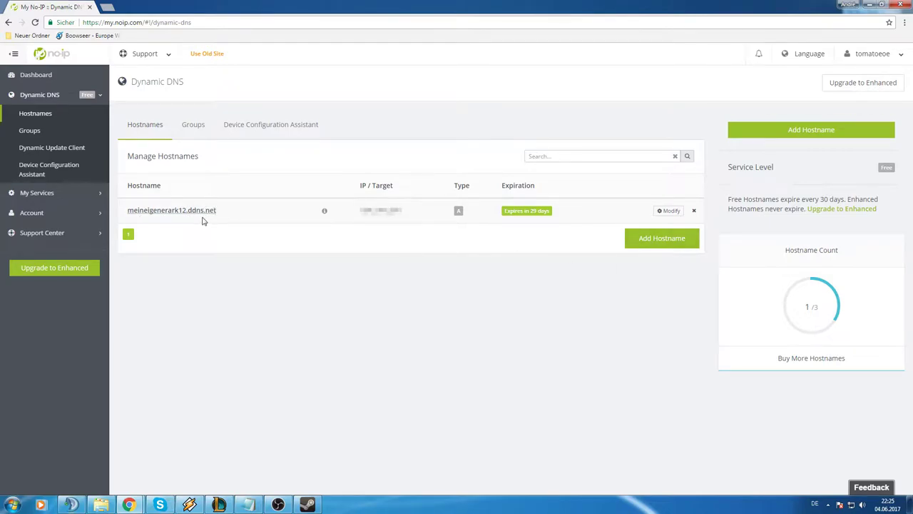
left_click(644, 240)
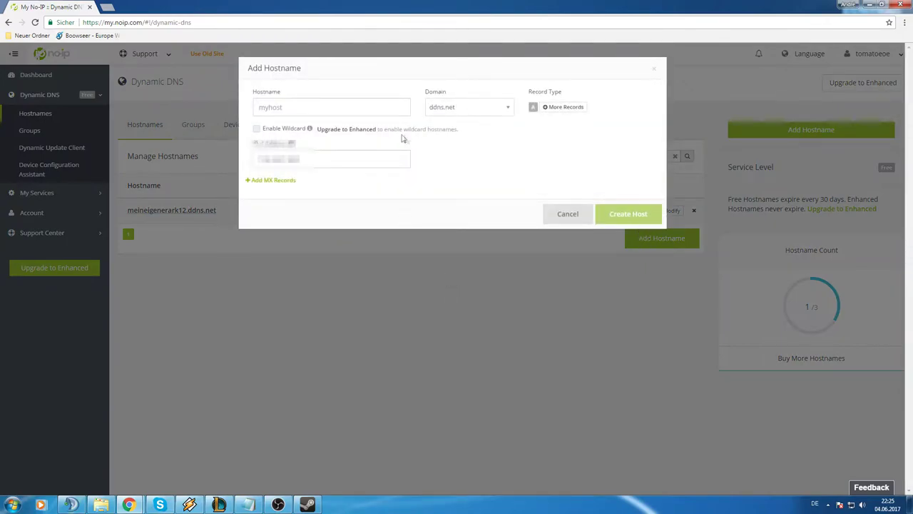
left_click(323, 111)
type("arkse")
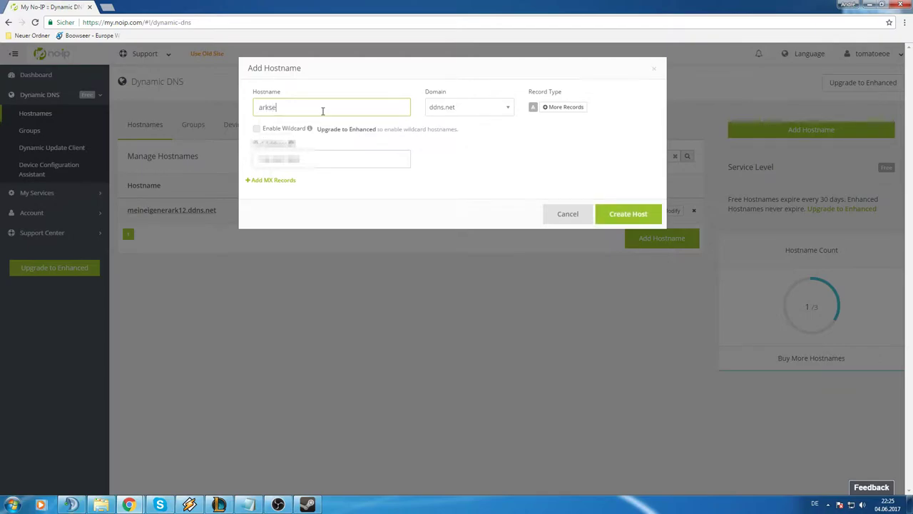
type("rver")
type("h")
- Browse the free domains for the new hostname, trying gotdns.ch and returning to ddns.net
left_click(477, 110)
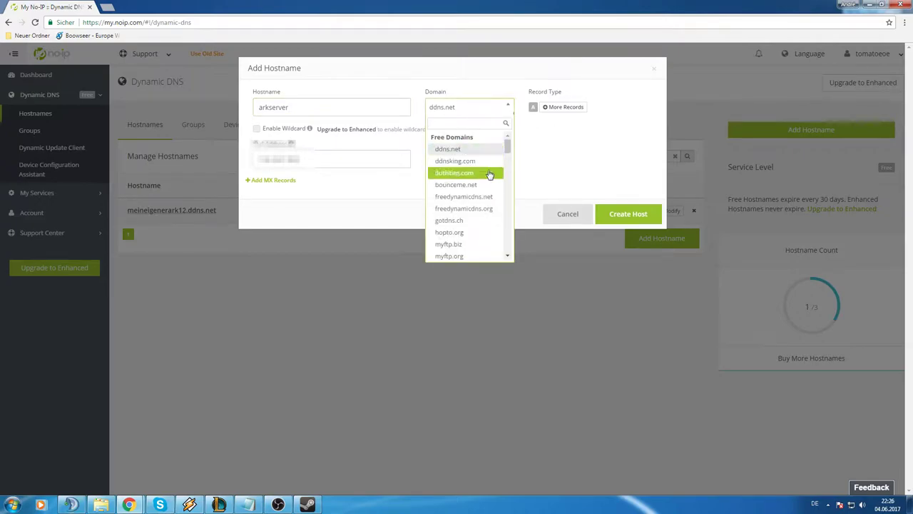
scroll(490, 175, "down", 5)
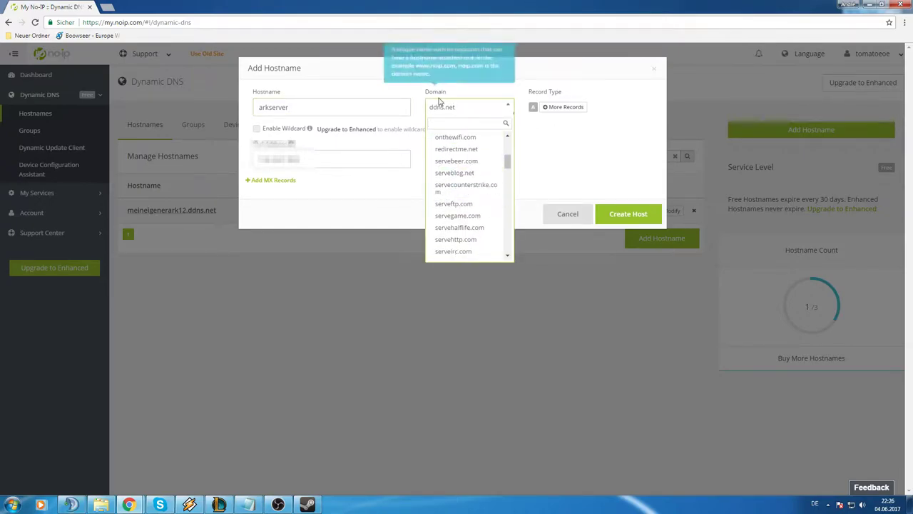
scroll(455, 147, "up", 5)
scroll(460, 171, "down", 3)
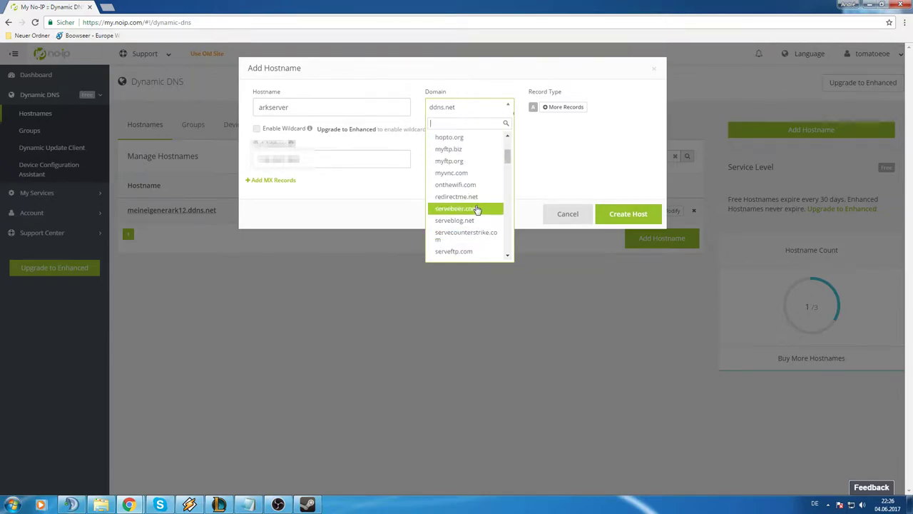
scroll(482, 159, "up", 2)
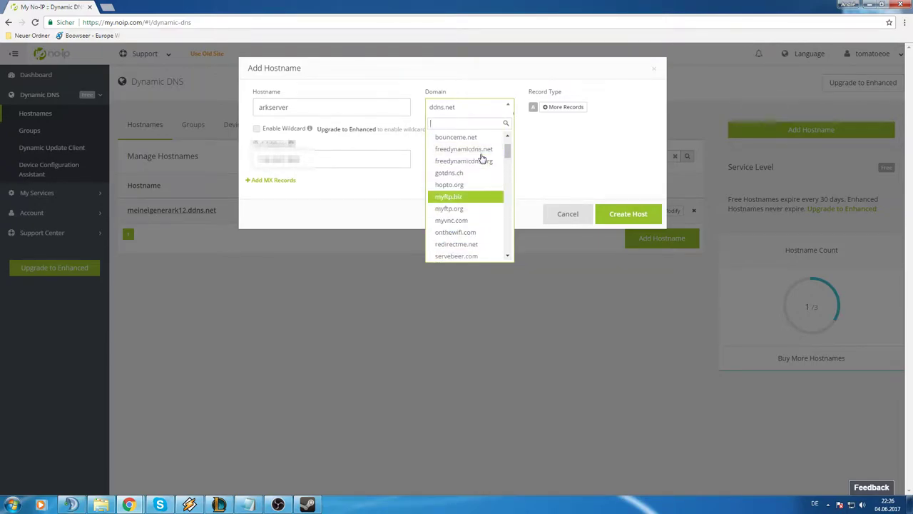
left_click(480, 174)
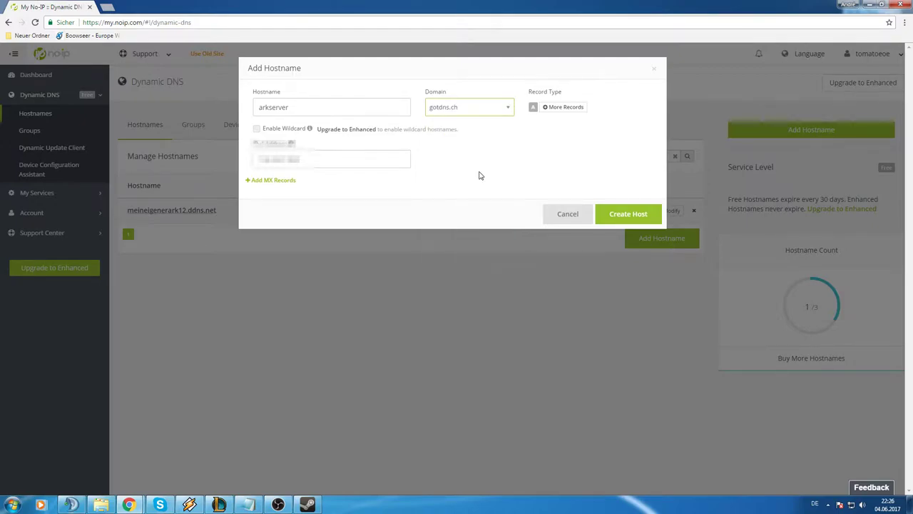
left_click(455, 109)
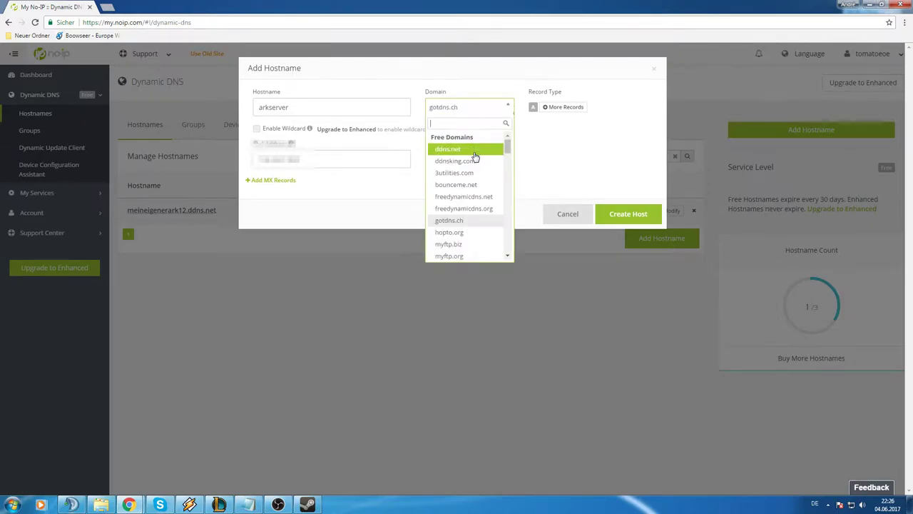
left_click(472, 157)
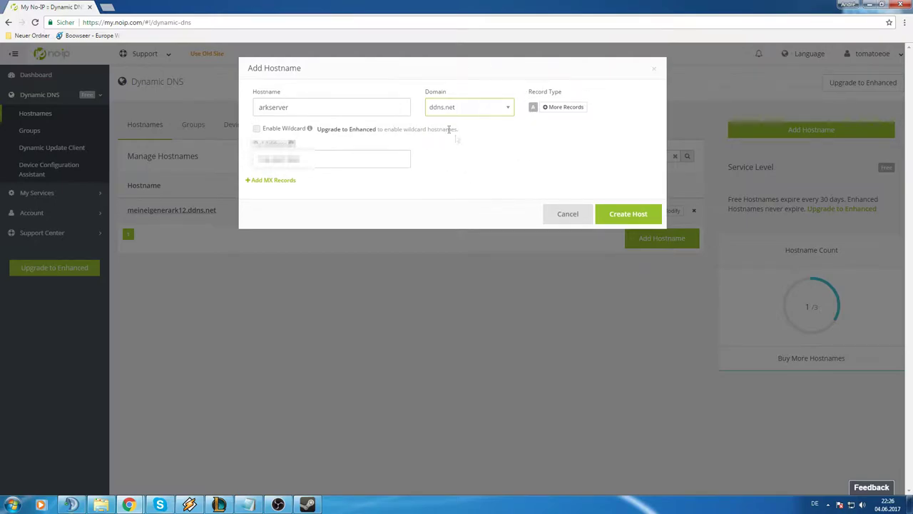
- Create the ddns.net host, extending the name arkserver to arkserver123 and finally to arkserver12345
left_click(620, 214)
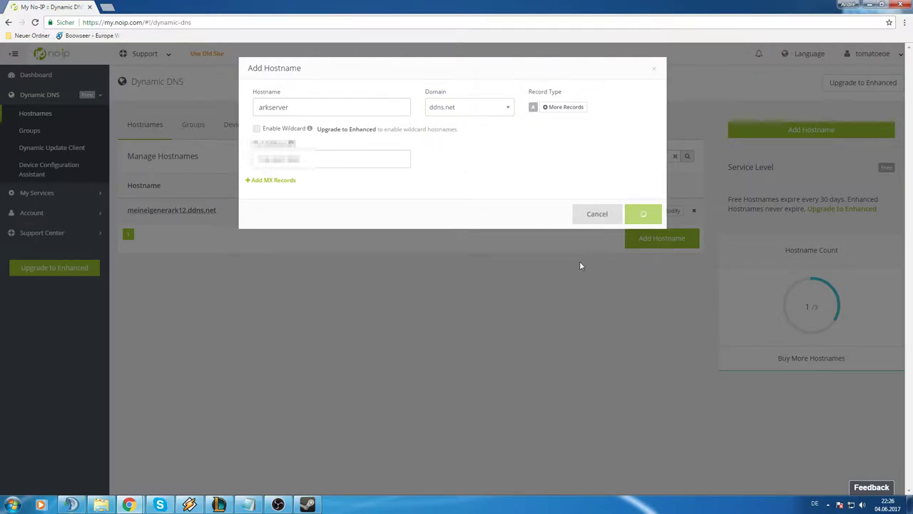
left_click(291, 106)
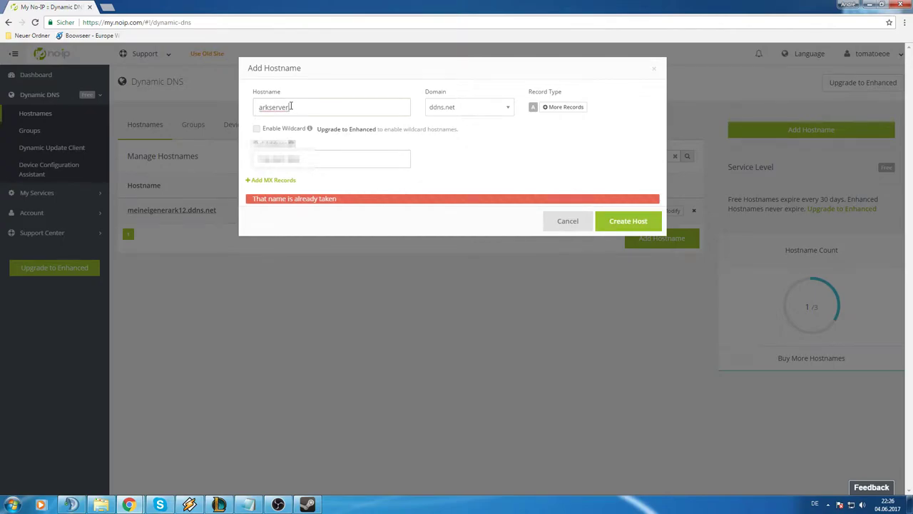
type("123")
left_click(626, 221)
left_click(341, 110)
type("45")
left_click(627, 220)
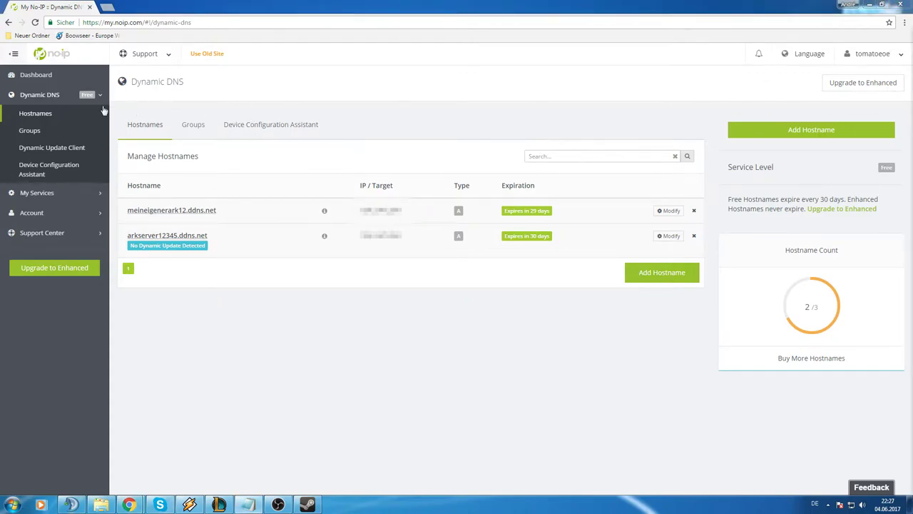
- View the Dynamic Update Client download page for Windows and launch the installed DUC from the desktop
left_click(55, 148)
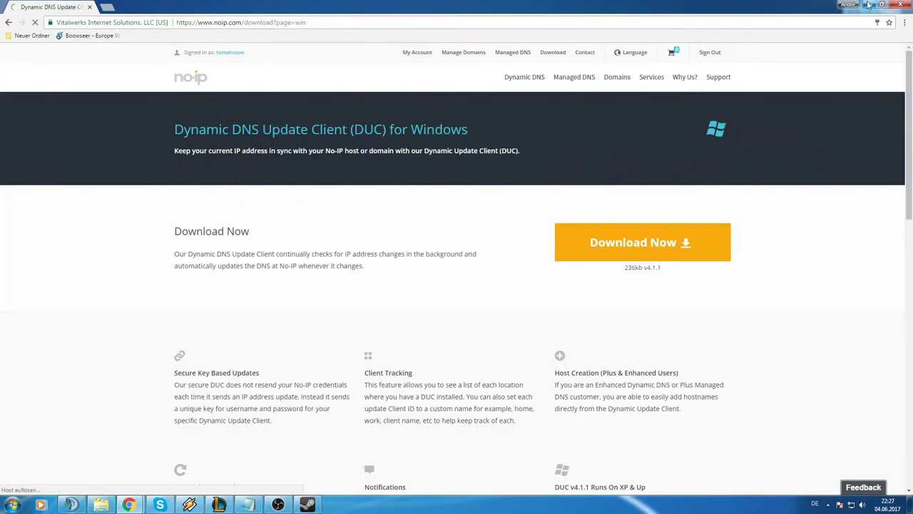
left_click(869, 5)
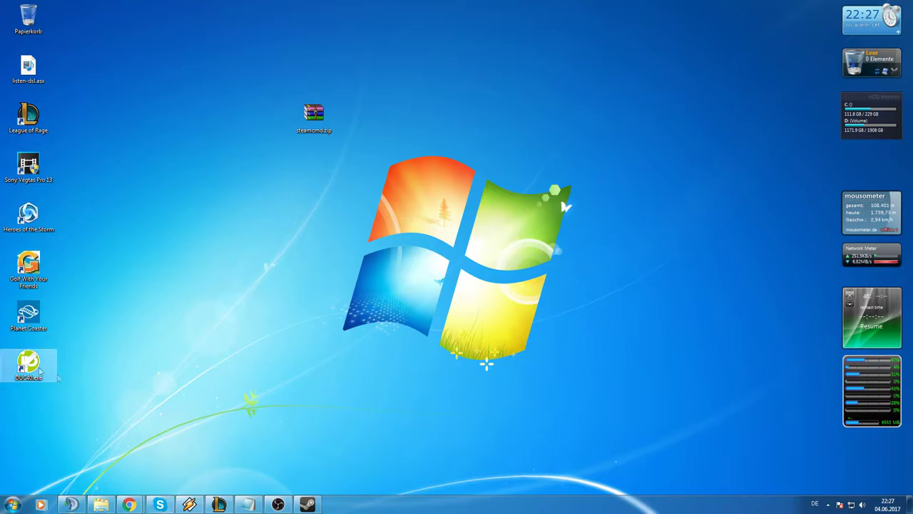
double_click(16, 357)
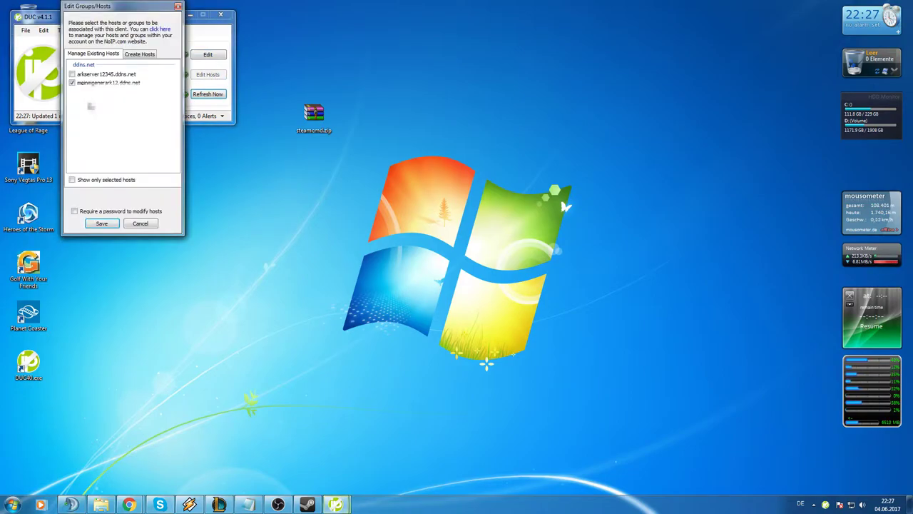
- In the DUC host selection, deselect meineigenerark12.ddns.net, select arkserver12345.ddns.net instead and save
left_click(101, 224)
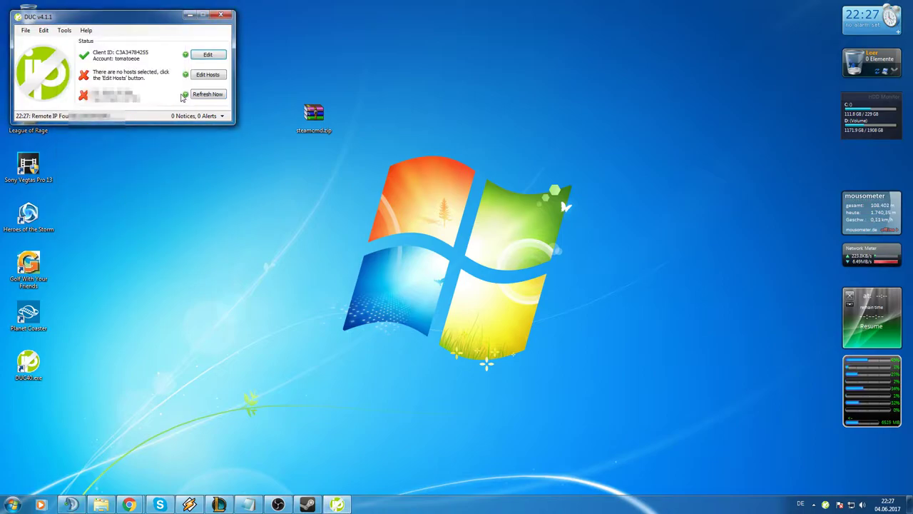
left_click(202, 81)
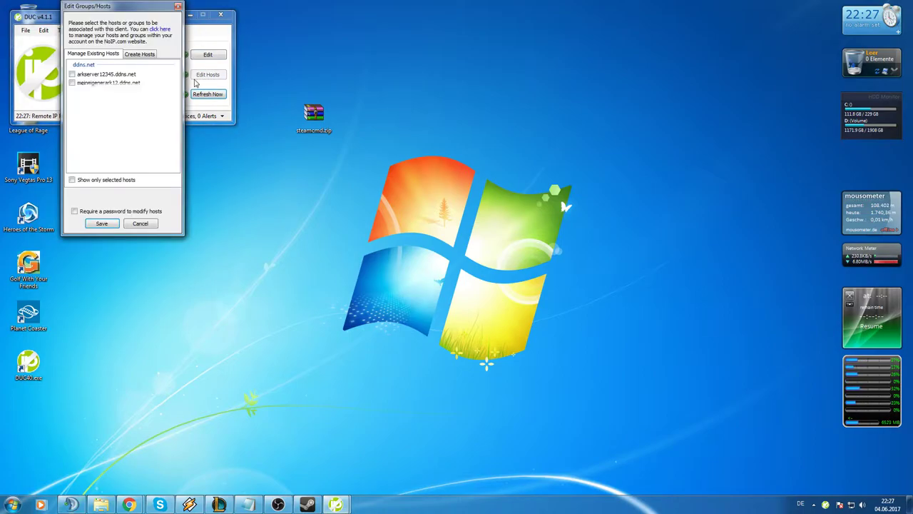
left_click(74, 74)
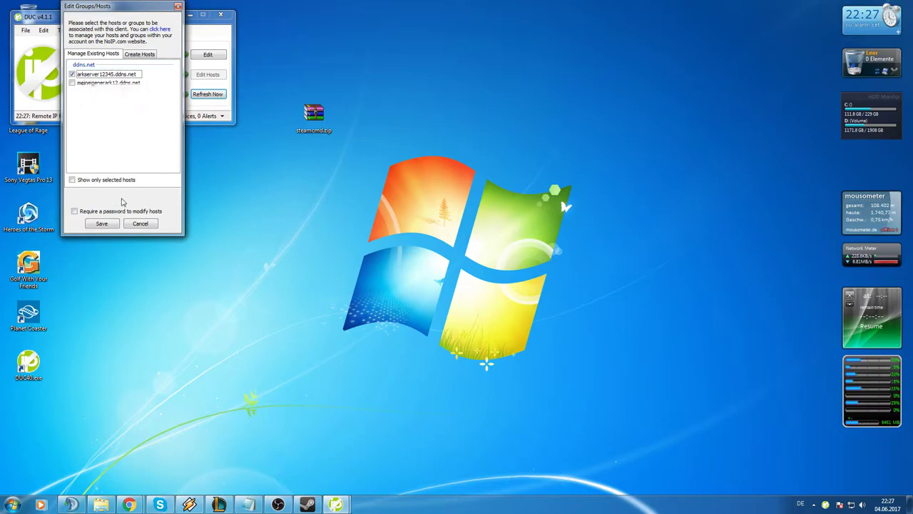
left_click(113, 224)
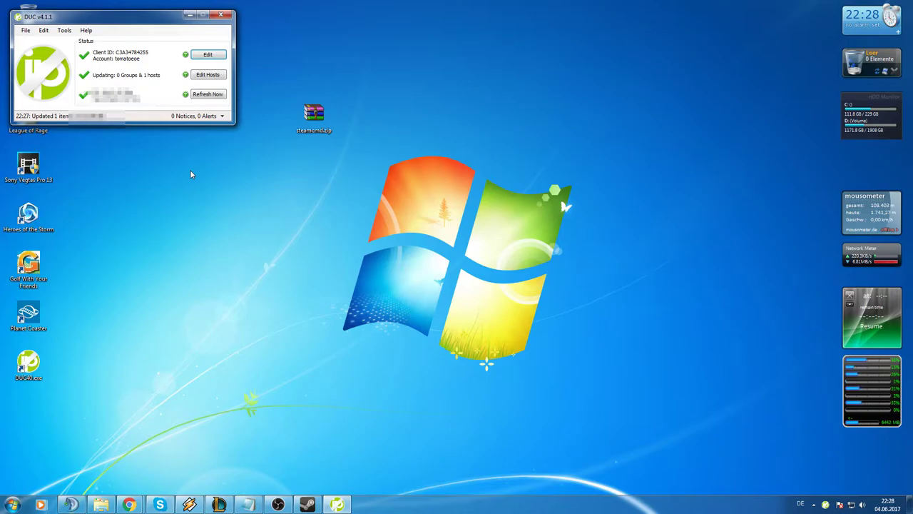
left_click_drag(295, 90, 201, 27)
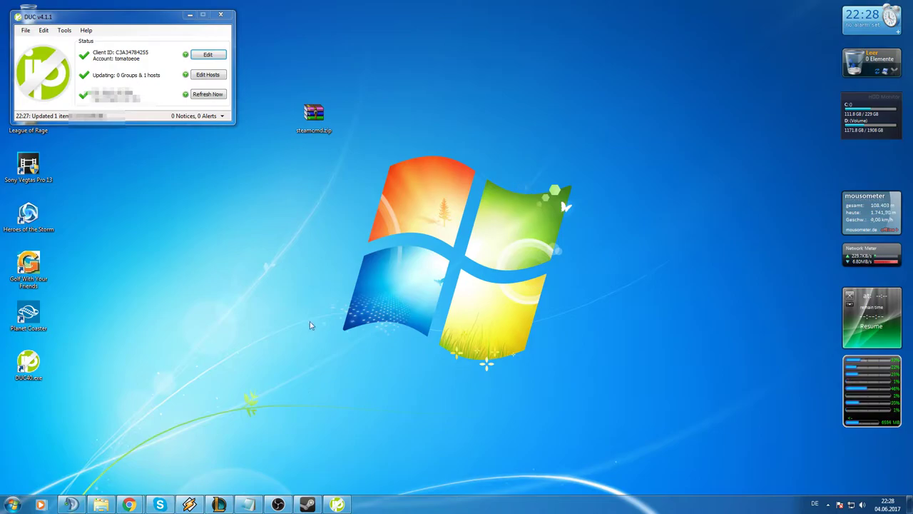
- Search for the firewall, open Windows Firewall with Advanced Security and start a new inbound rule
key("super")
type("firewall")
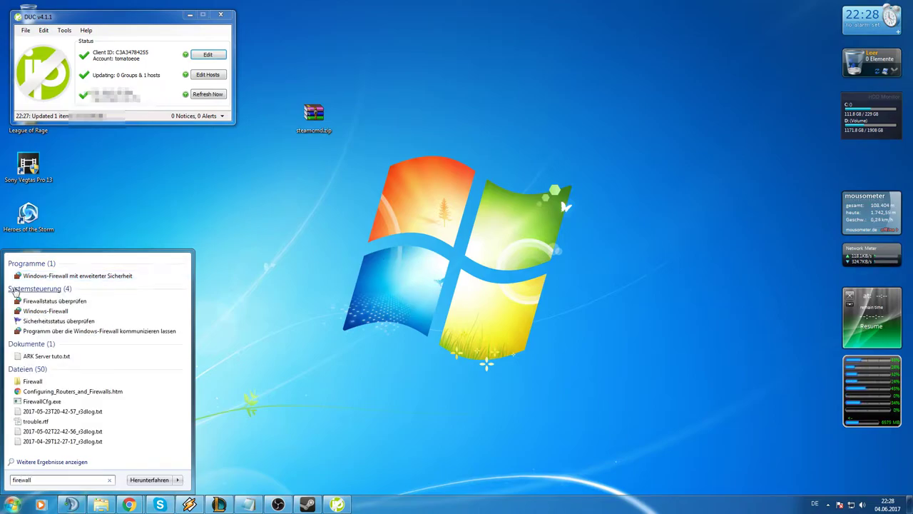
left_click(64, 276)
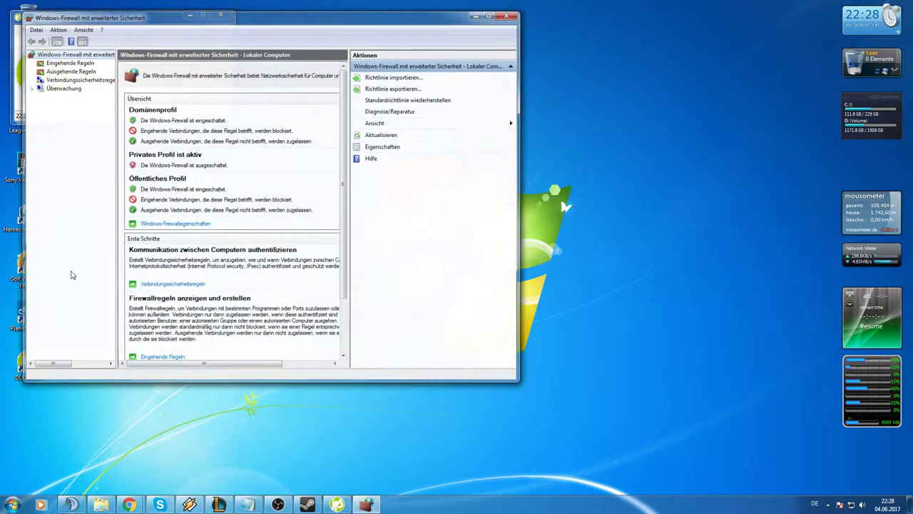
left_click(80, 63)
left_click(382, 77)
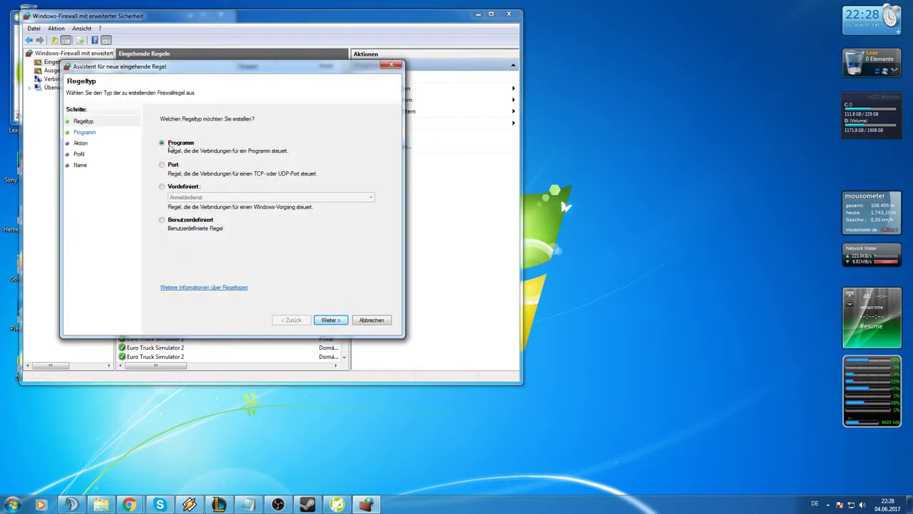
- Define the inbound rule as a port rule for the specific local TCP ports 7777,27015,27020
left_click(163, 166)
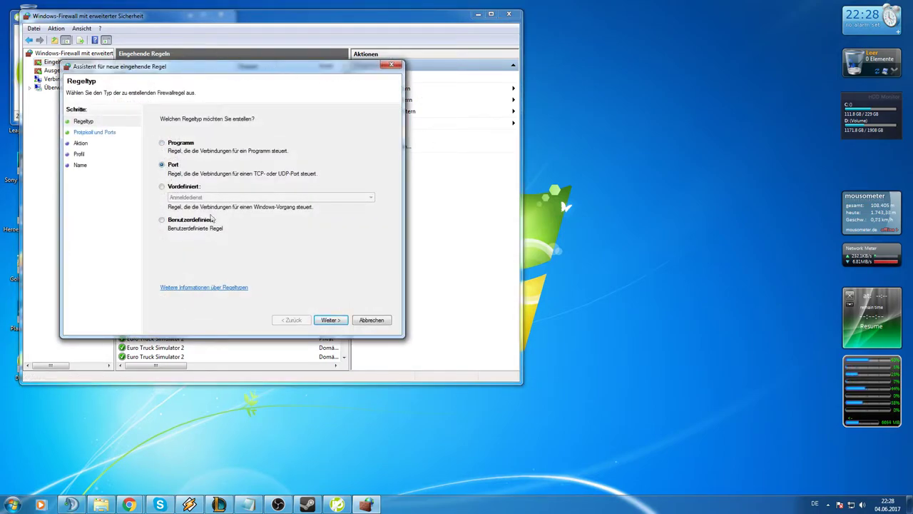
left_click(330, 321)
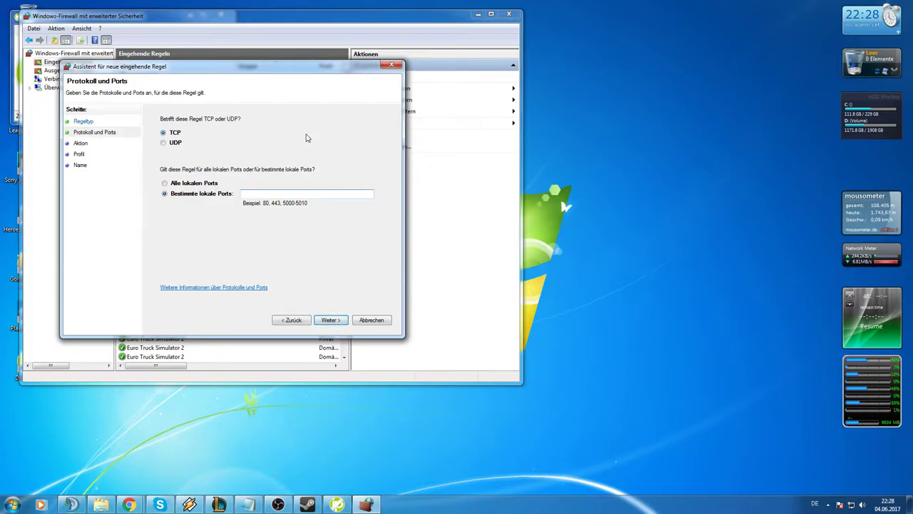
left_click(269, 194)
type("777")
type("7,27015,27020")
left_click(328, 320)
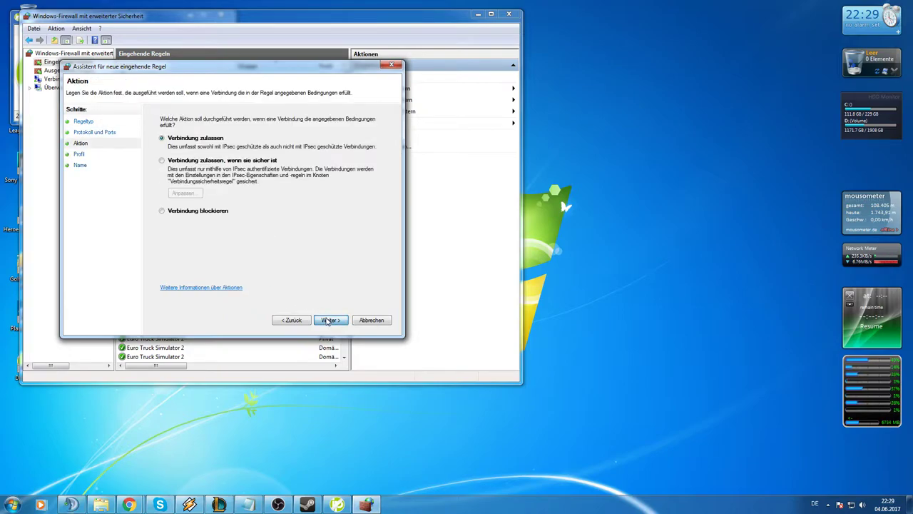
- Allow the connection for the domain, private and public profiles and name the TCP rule ARK Server
left_click(327, 321)
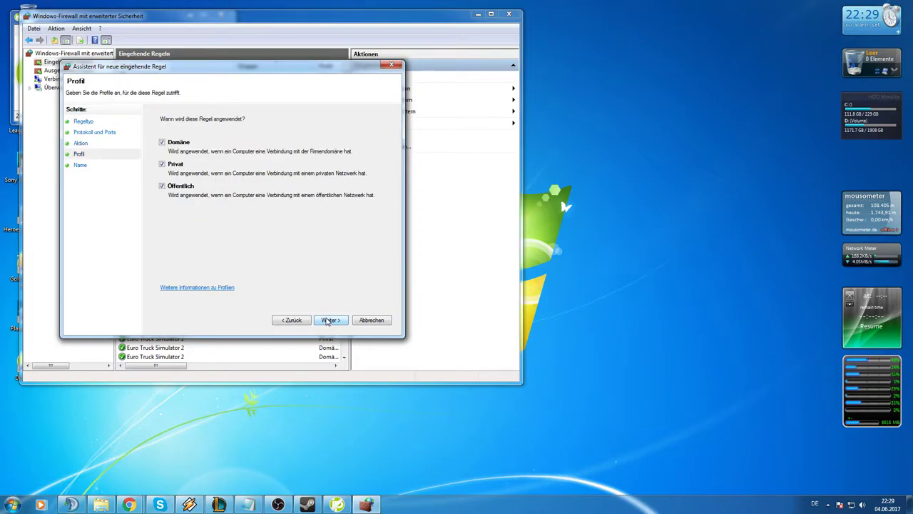
left_click(327, 321)
type("ARK Server")
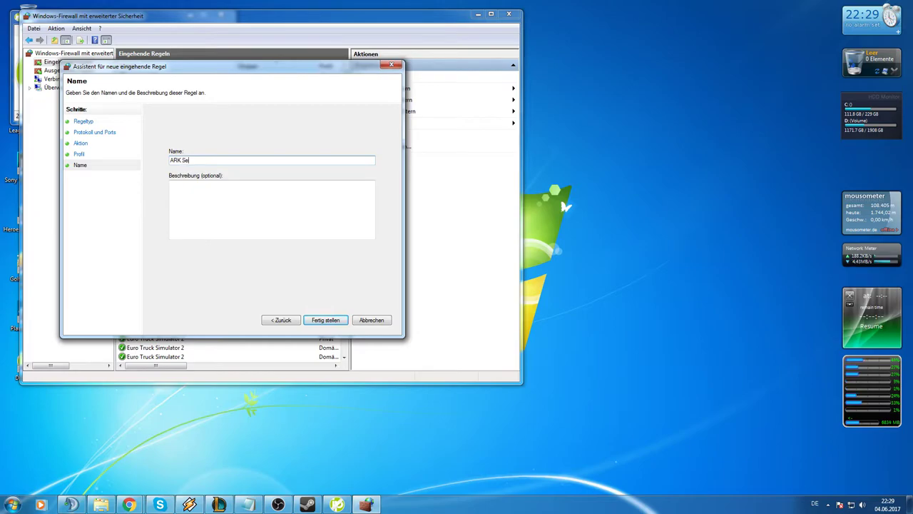
key("Return")
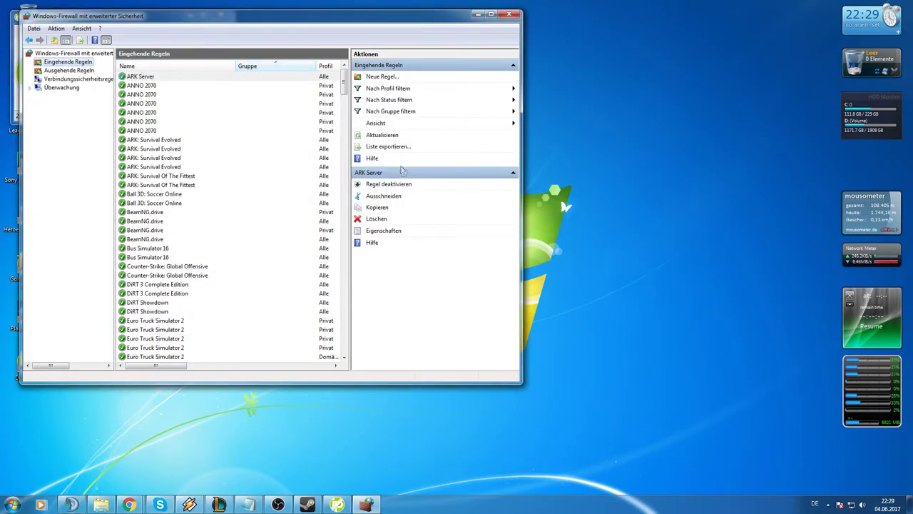
- Start a second inbound port rule covering the specific local UDP ports 7777,27015,27020
left_click(374, 79)
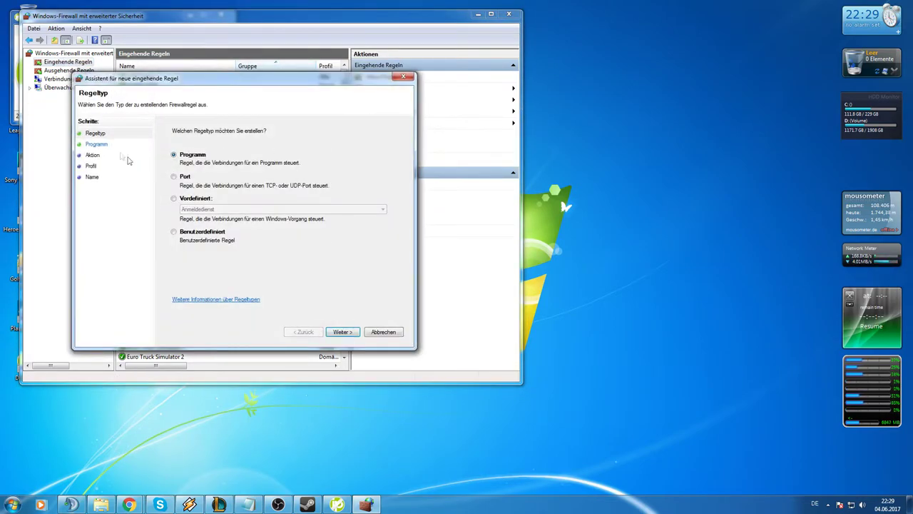
left_click(187, 176)
left_click(343, 332)
left_click(189, 154)
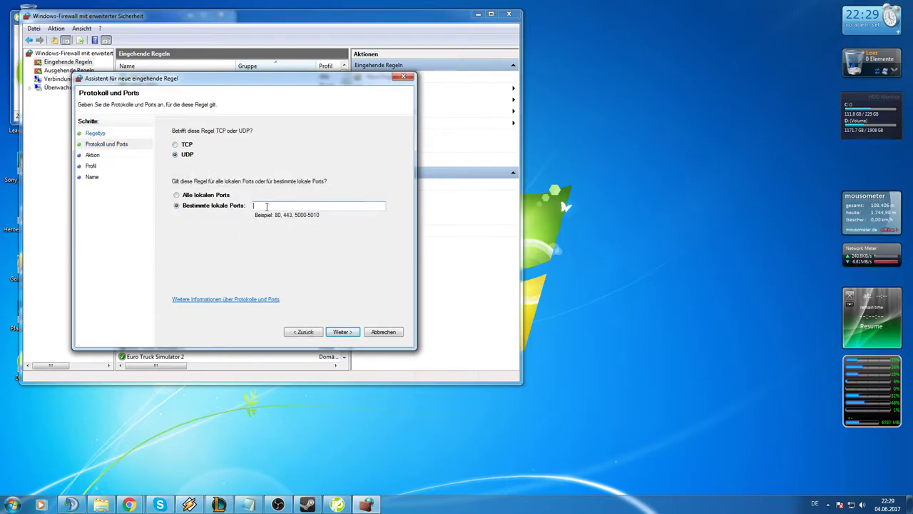
type("7777,27015,27020")
- Allow the connection for all profiles and finish the UDP rule with the name ARK Server
left_click(341, 332)
left_click(341, 331)
left_click(341, 332)
type("A")
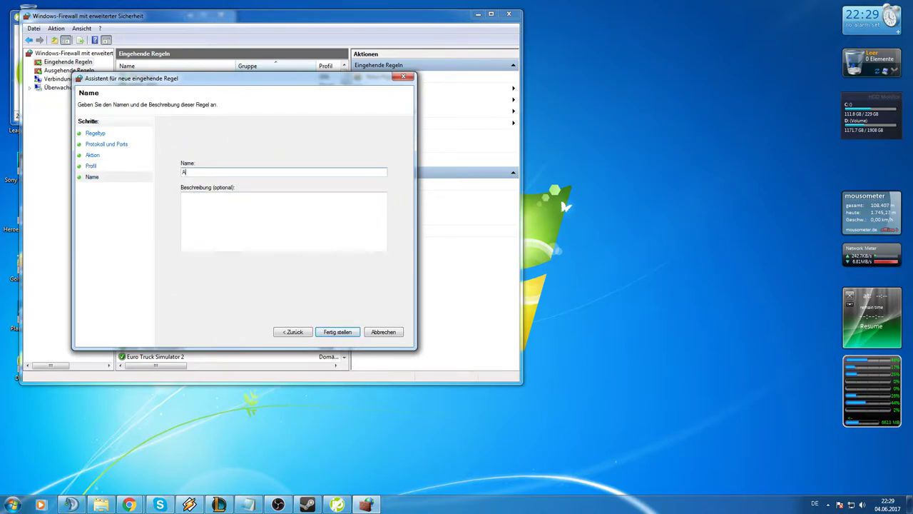
type("RK Server")
key("Return")
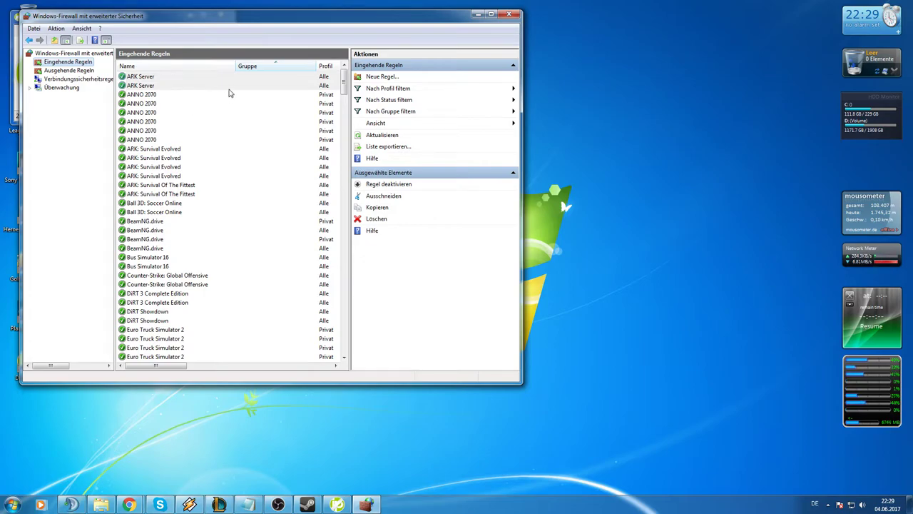
- Close the Windows Firewall with Advanced Security window
left_click(641, 157)
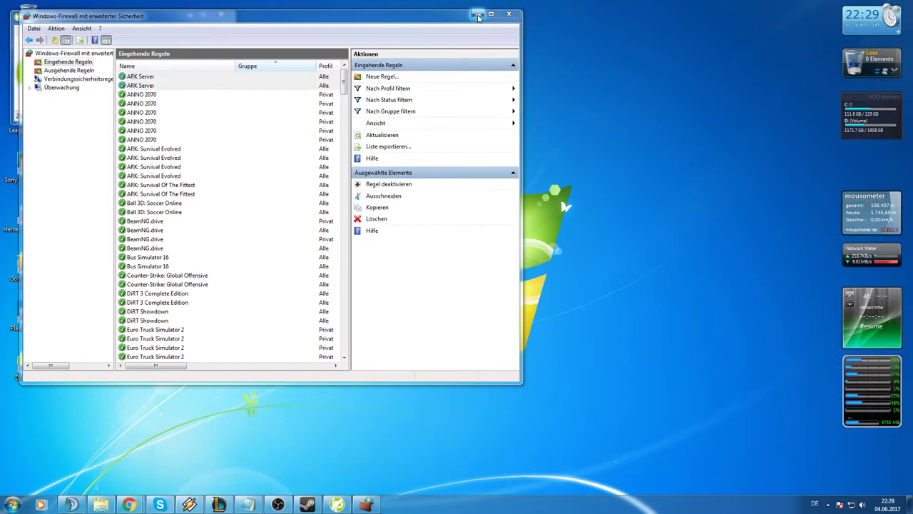
left_click(478, 15)
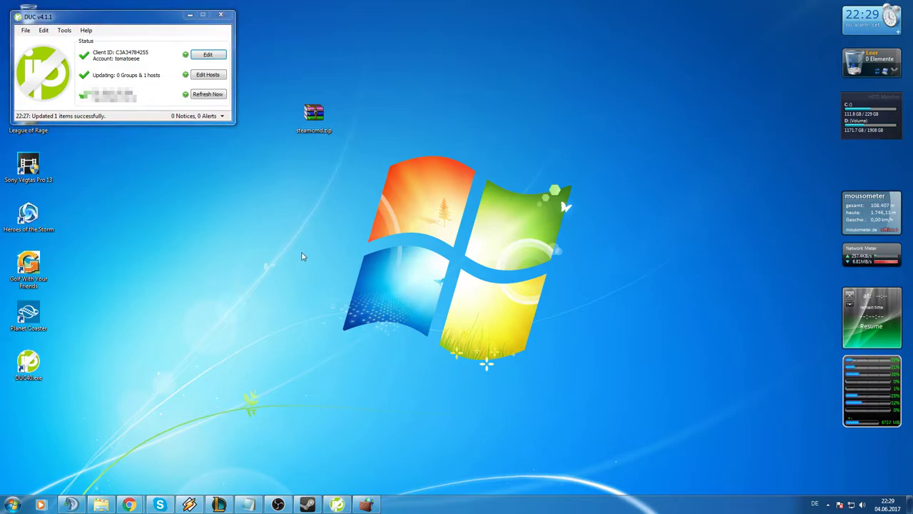
mouse_move(370, 503)
left_click(374, 461)
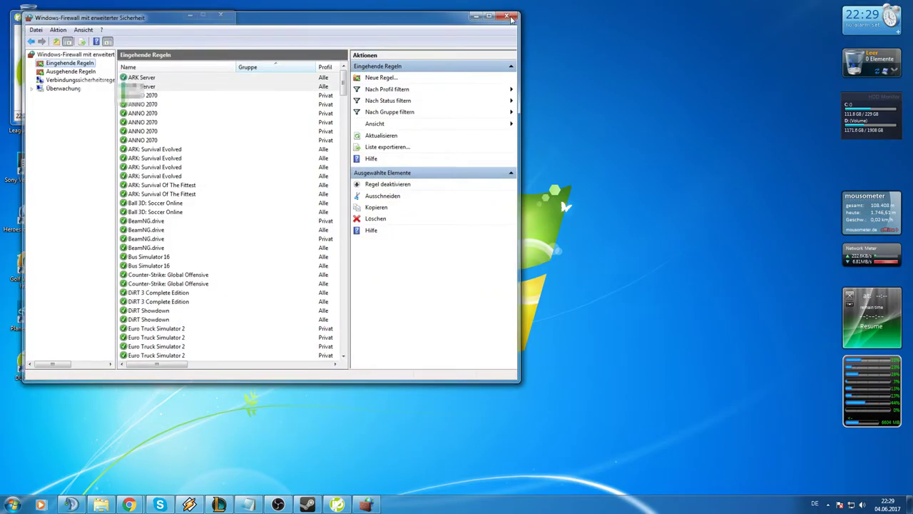
left_click(508, 16)
left_click(307, 503)
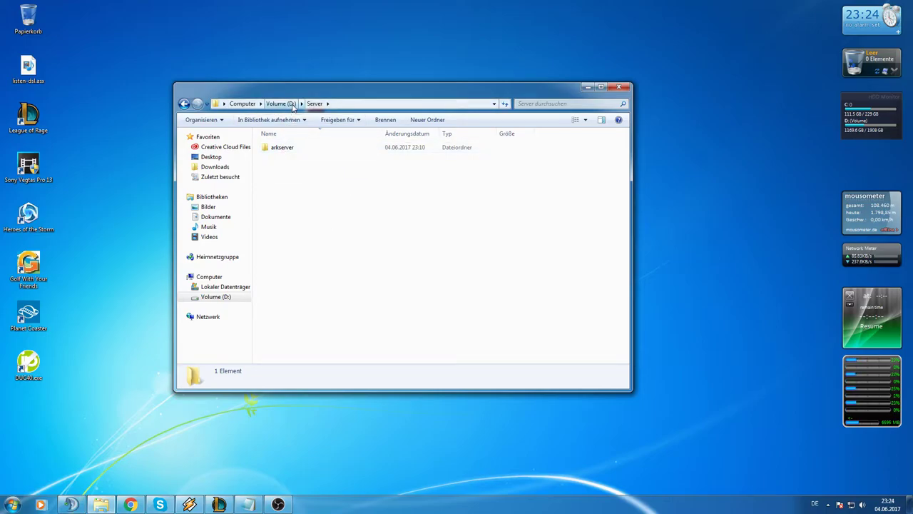
- Open the arkserver folder and locate DXSETUP.exe in _CommonRedist\DirectX\Jun2010
left_click(279, 152)
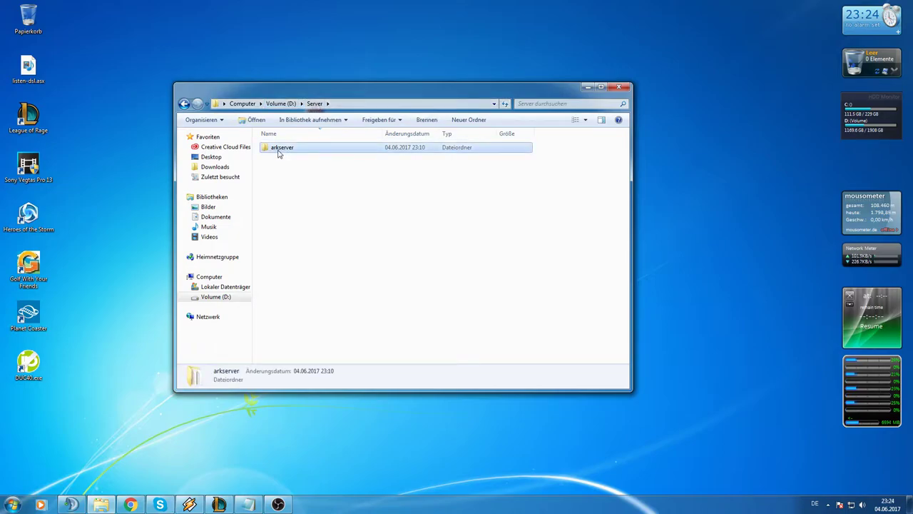
double_click(279, 153)
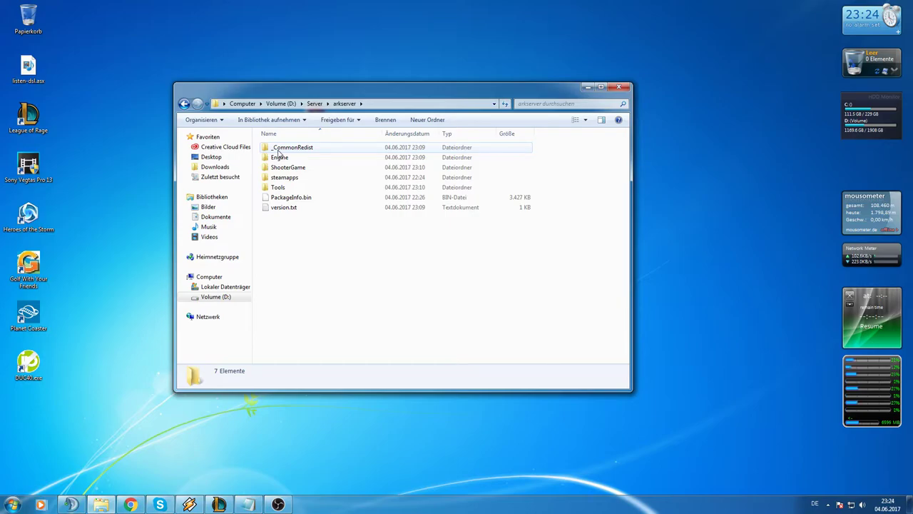
double_click(305, 148)
double_click(292, 147)
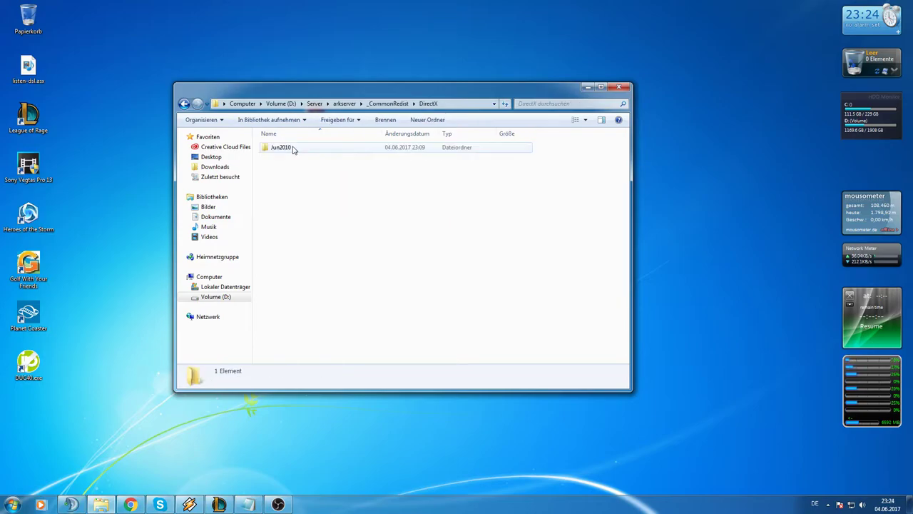
double_click(334, 152)
scroll(351, 148, "down", 3)
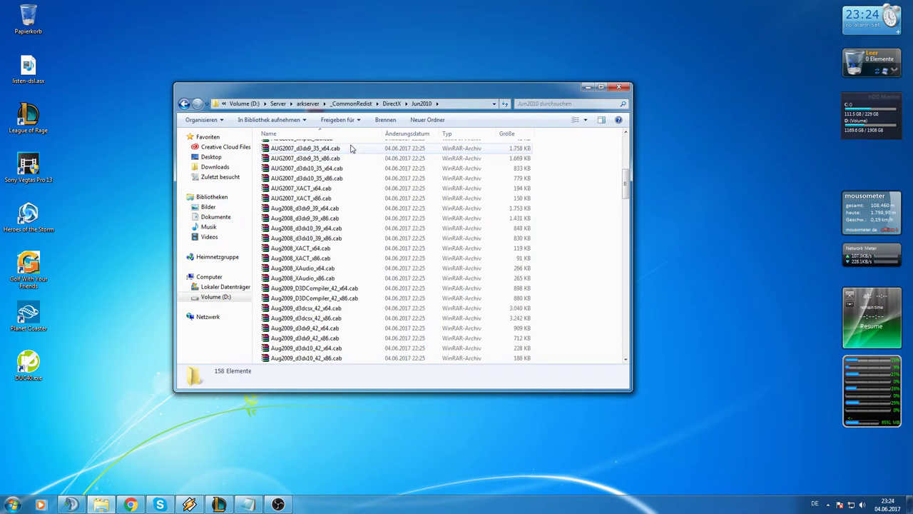
scroll(536, 224, "down", 10)
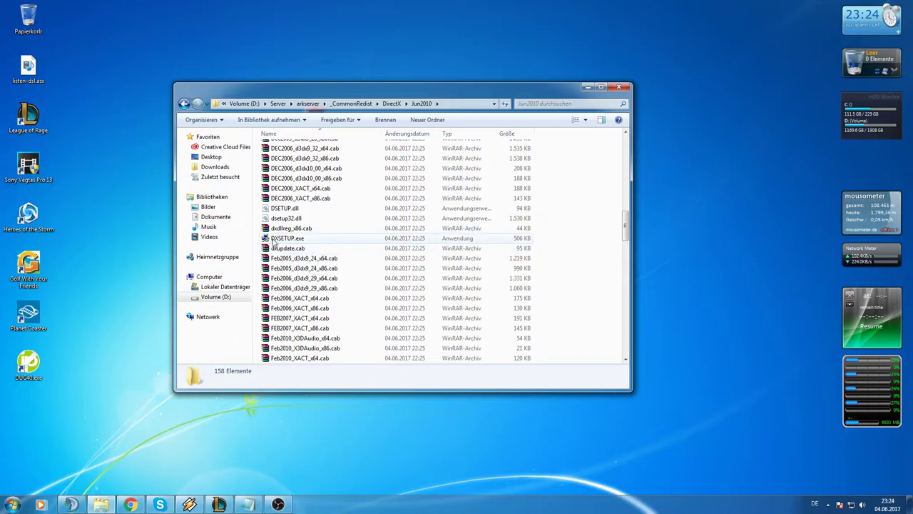
- Go back to _CommonRedist and view the Visual C++ installers in vcredist\2013
key("BackSpace")
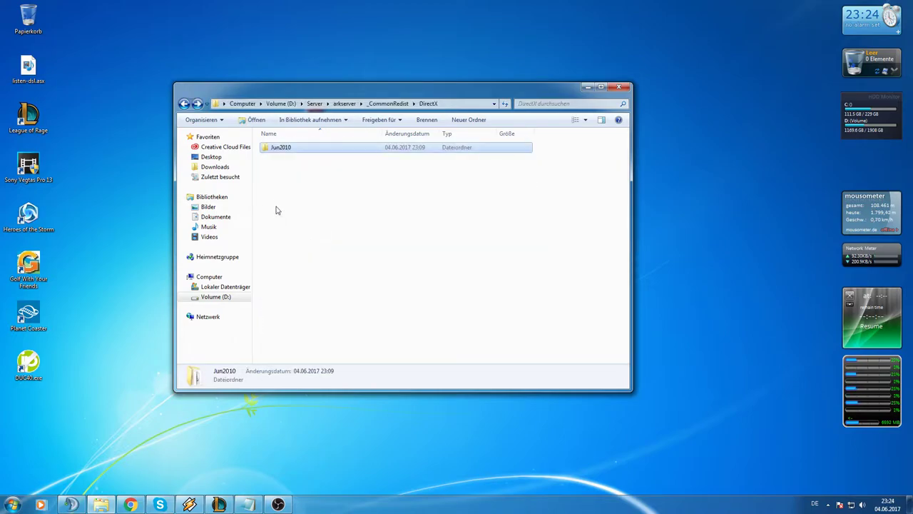
key("BackSpace")
double_click(283, 159)
double_click(336, 169)
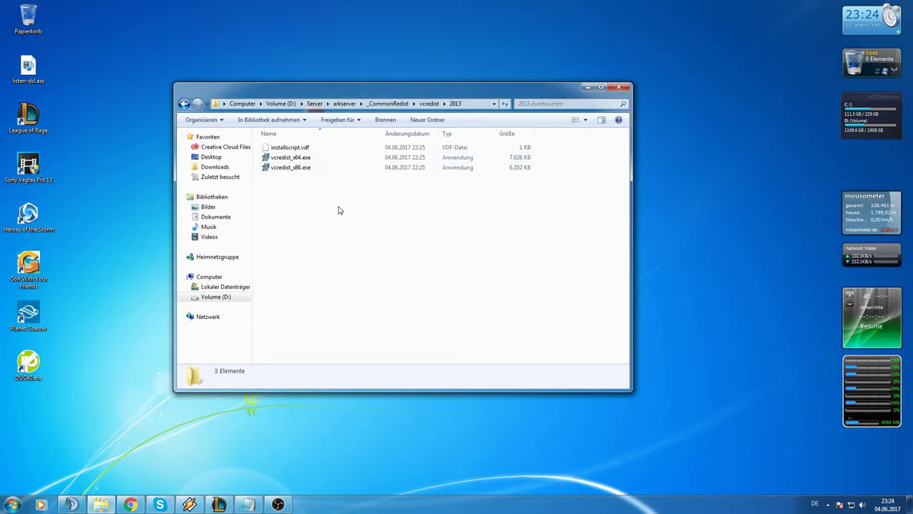
- Return to the arkserver folder and open ShooterGame\Binaries\Win64
key("BackSpace")
key("BackSpace")
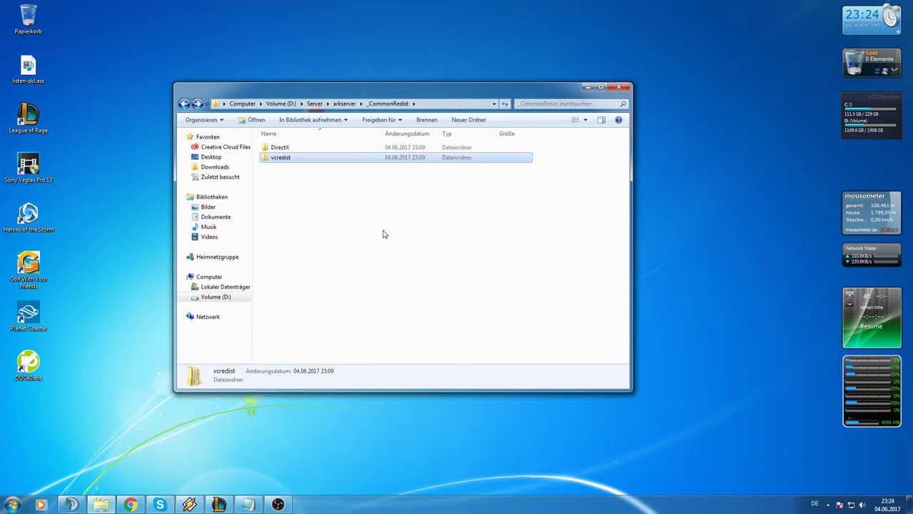
key("BackSpace")
left_click(341, 242)
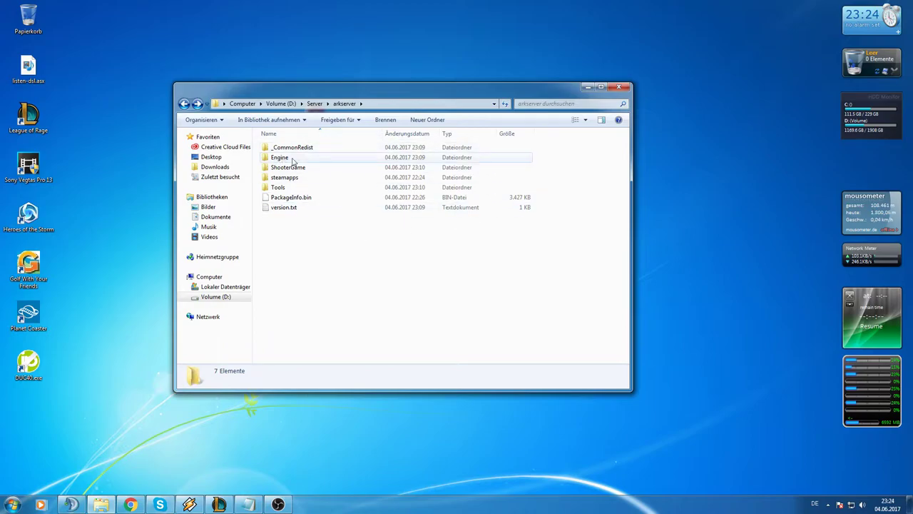
mouse_move(312, 172)
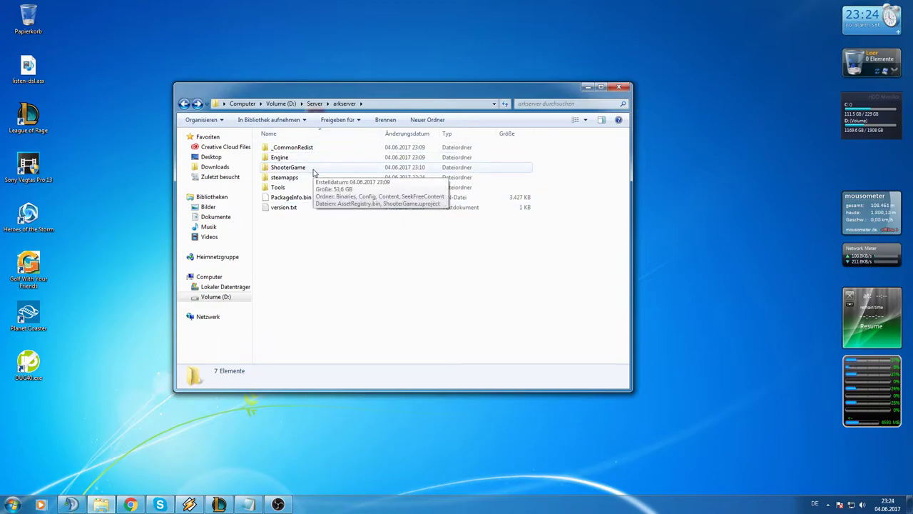
double_click(313, 173)
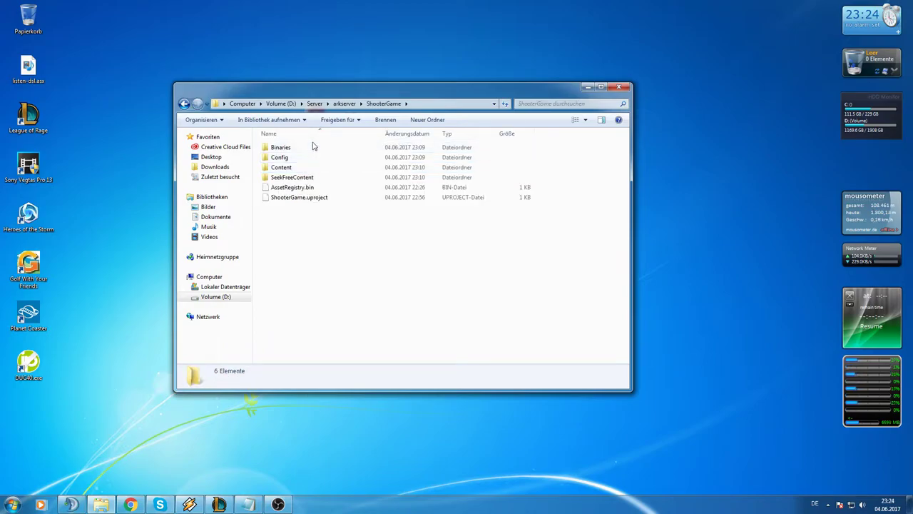
double_click(312, 149)
double_click(311, 149)
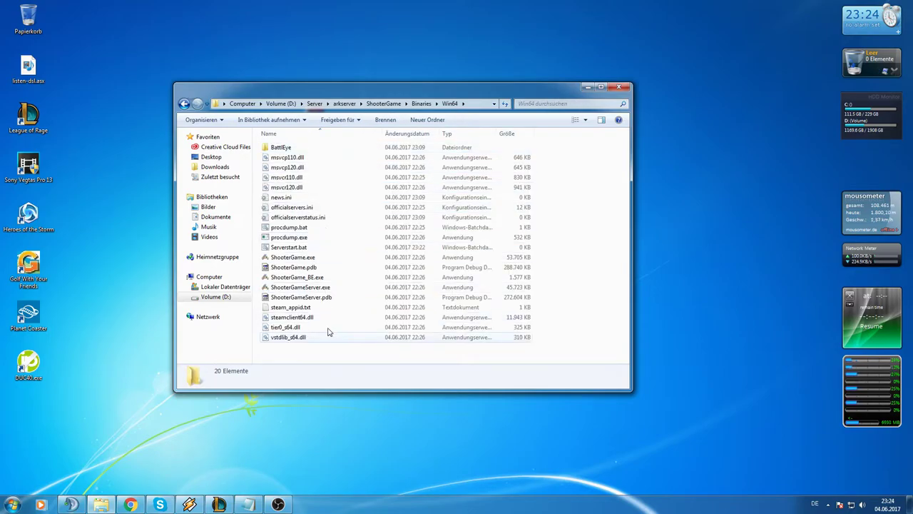
- Create a new text document in the Win64 folder and name it start.bat, replacing the .txt extension
right_click(318, 349)
mouse_move(420, 477)
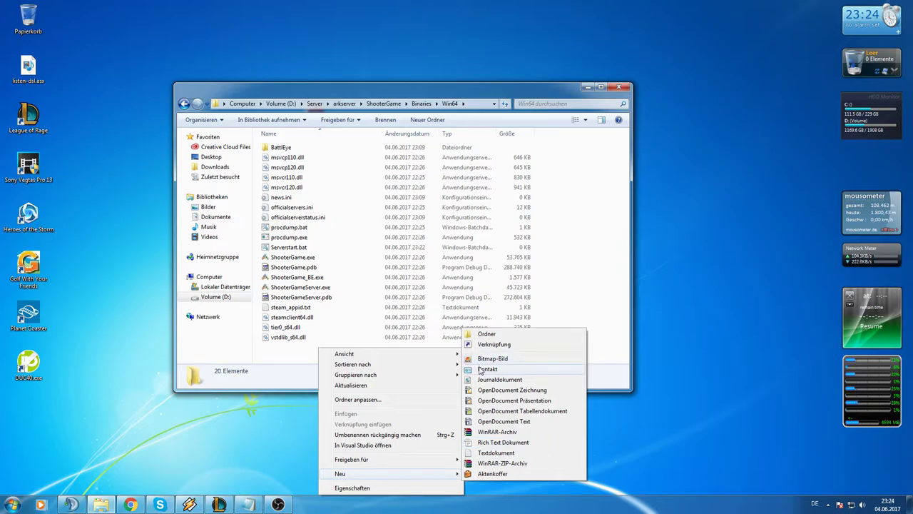
left_click(497, 453)
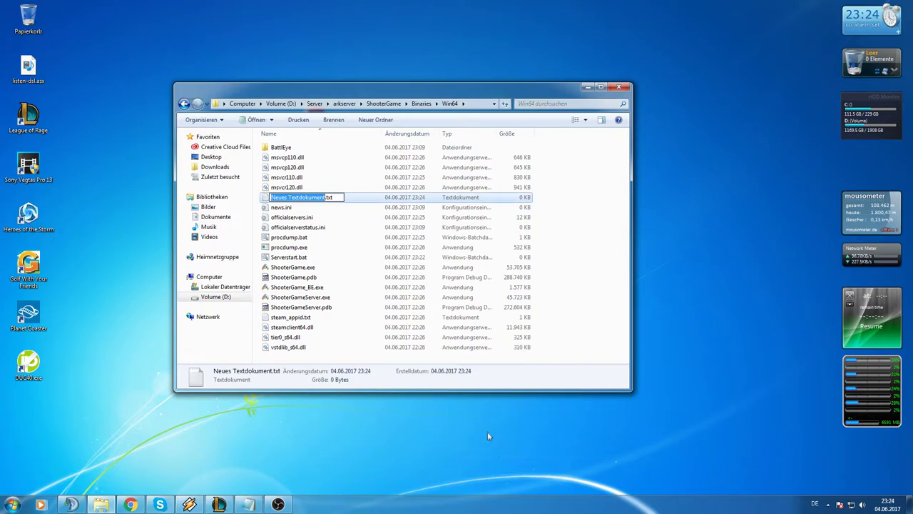
type("SE")
key("BackSpace")
key("BackSpace")
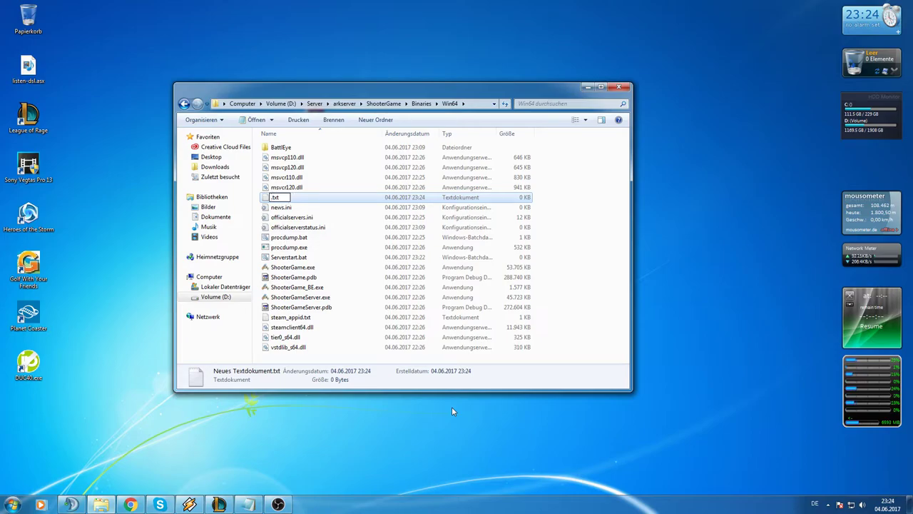
type("server")
key("BackSpace")
key("BackSpace")
key("BackSpace")
key("BackSpace")
key("BackSpace")
key("BackSpace")
key("BackSpace")
key("BackSpace")
type("start.bat")
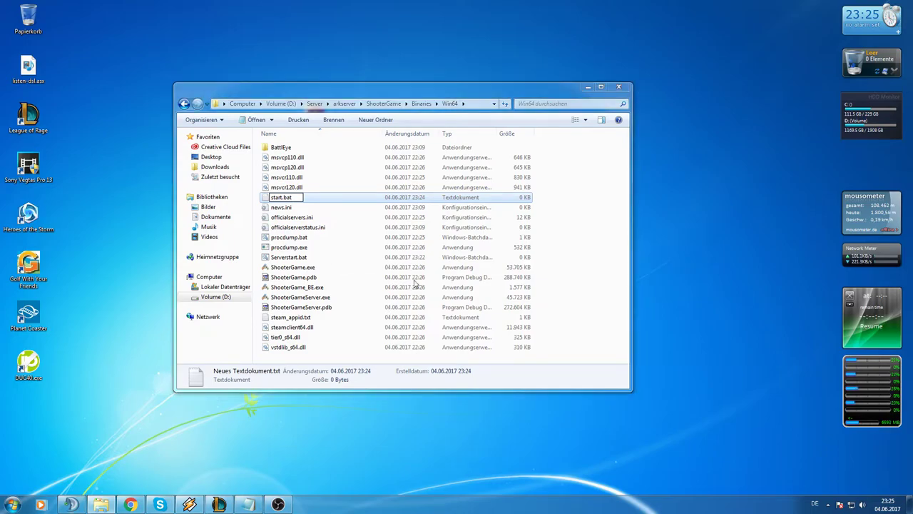
key("Return")
left_click(526, 257)
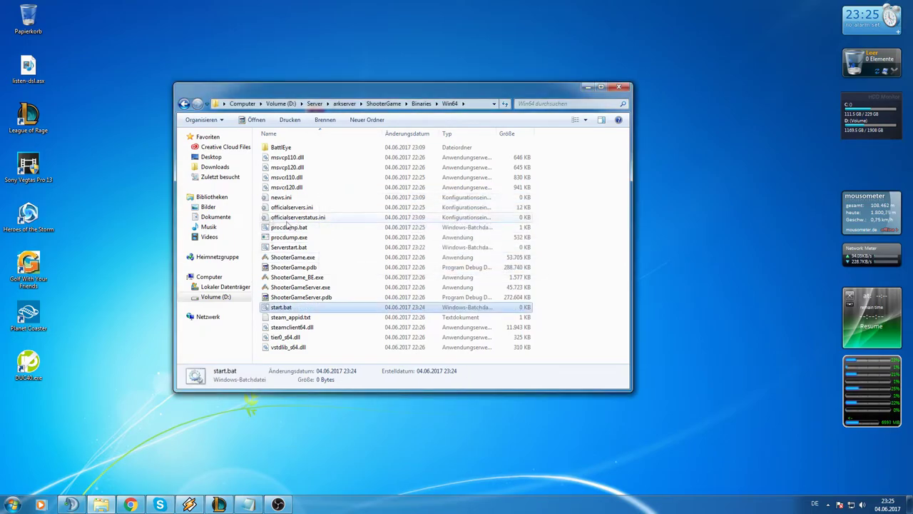
right_click(294, 309)
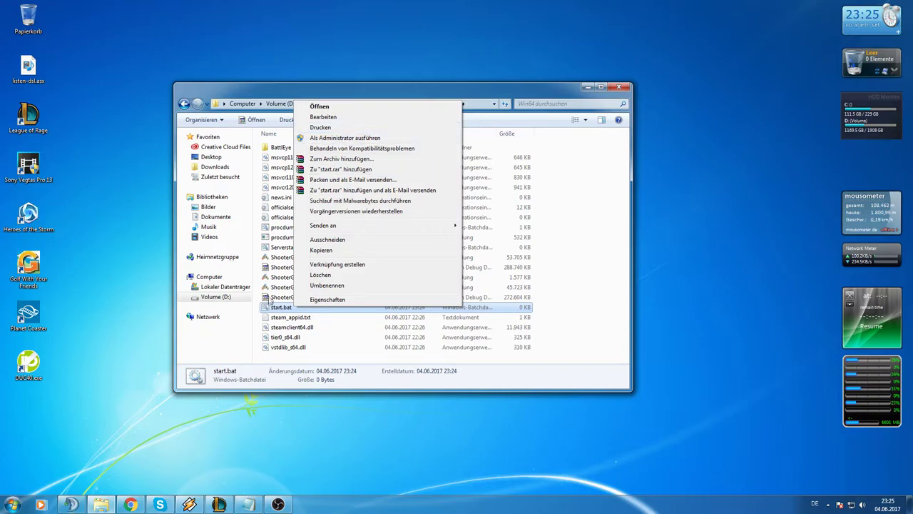
left_click(327, 285)
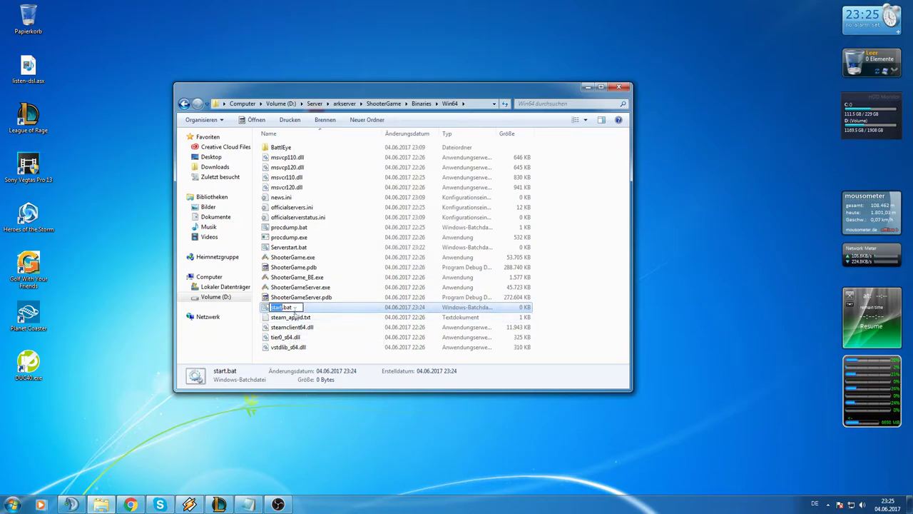
left_click(321, 308)
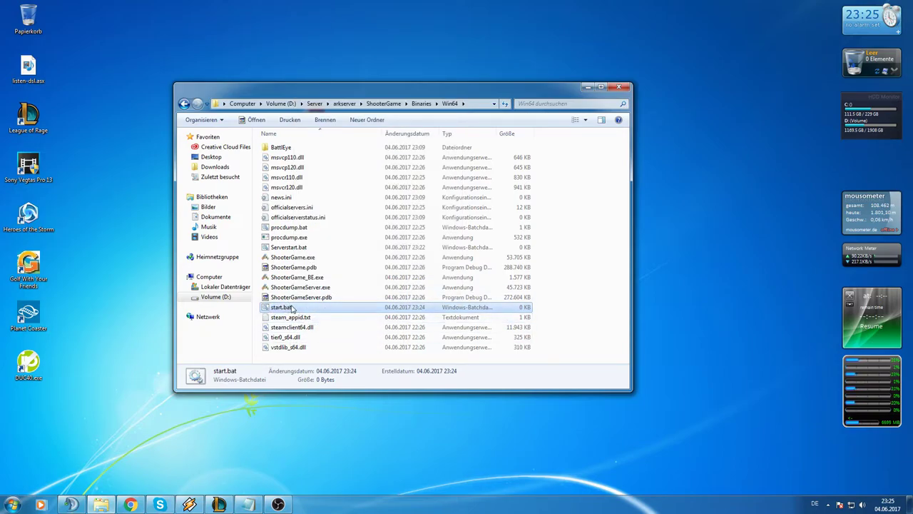
- Turn hiding of extensions for known file types on and off again in the folder options, applying each change
left_click(204, 120)
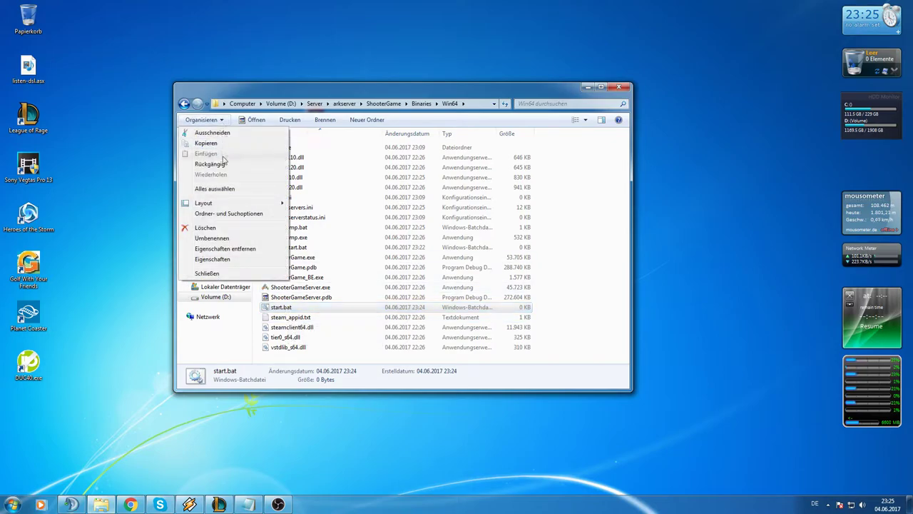
left_click(220, 214)
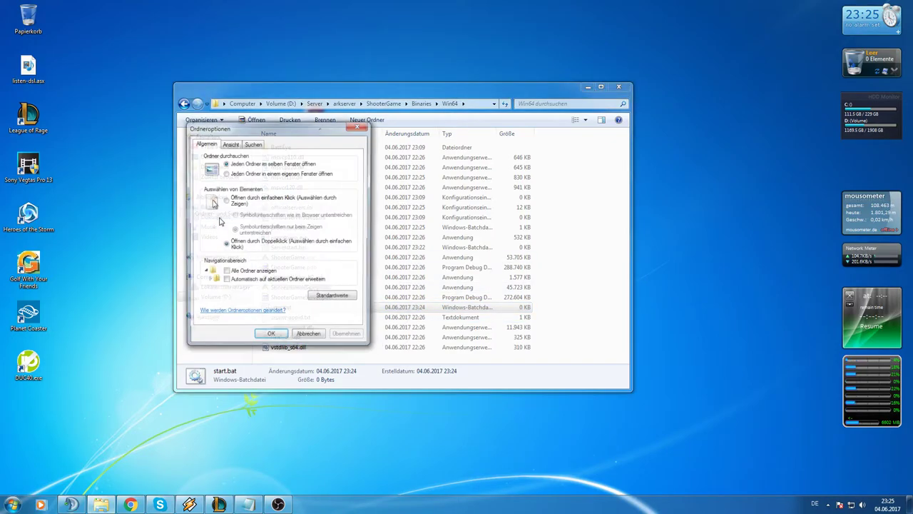
left_click(229, 143)
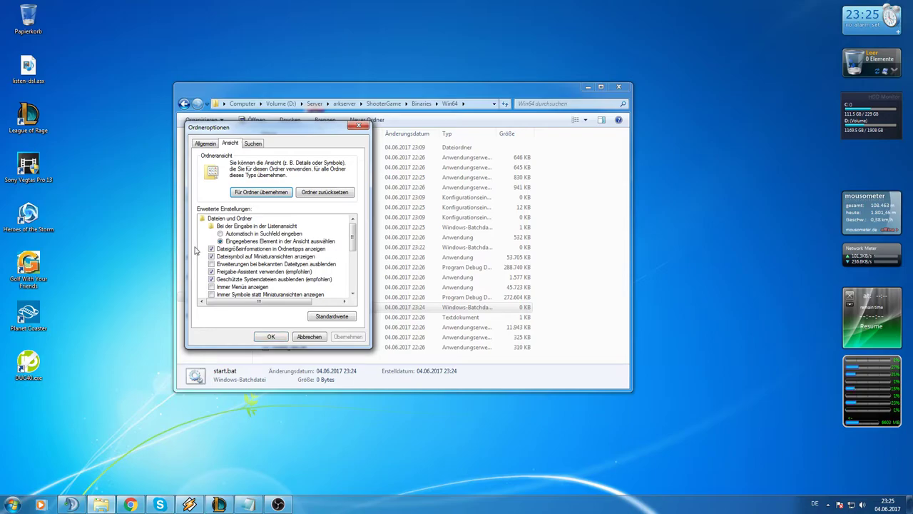
left_click(219, 266)
left_click_drag(277, 128, 128, 129)
left_click(200, 336)
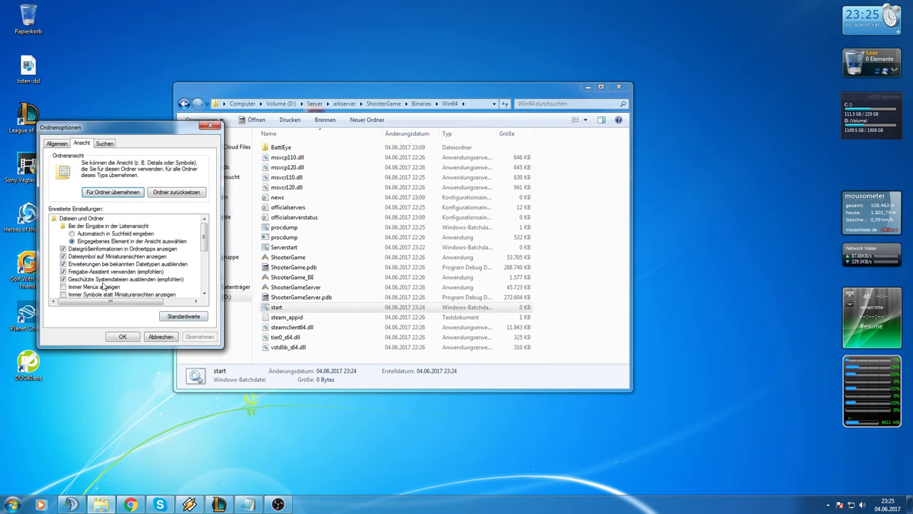
left_click(63, 264)
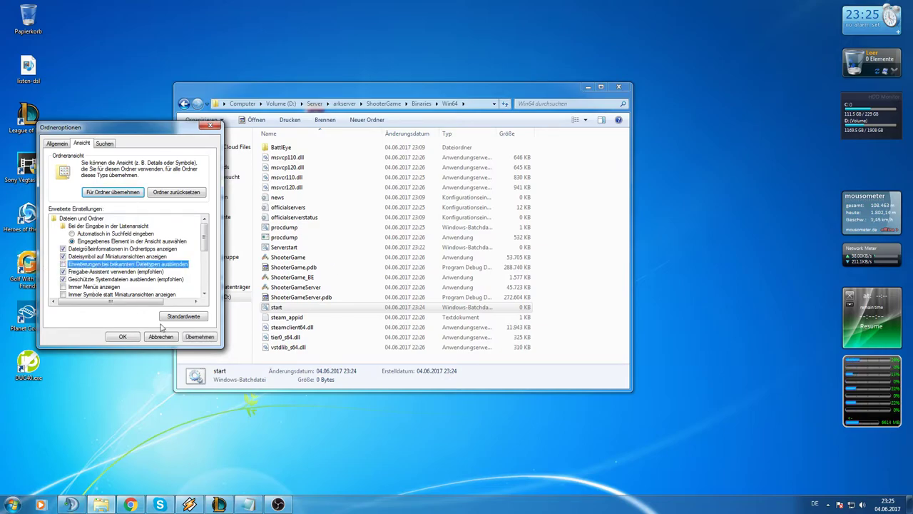
left_click(200, 336)
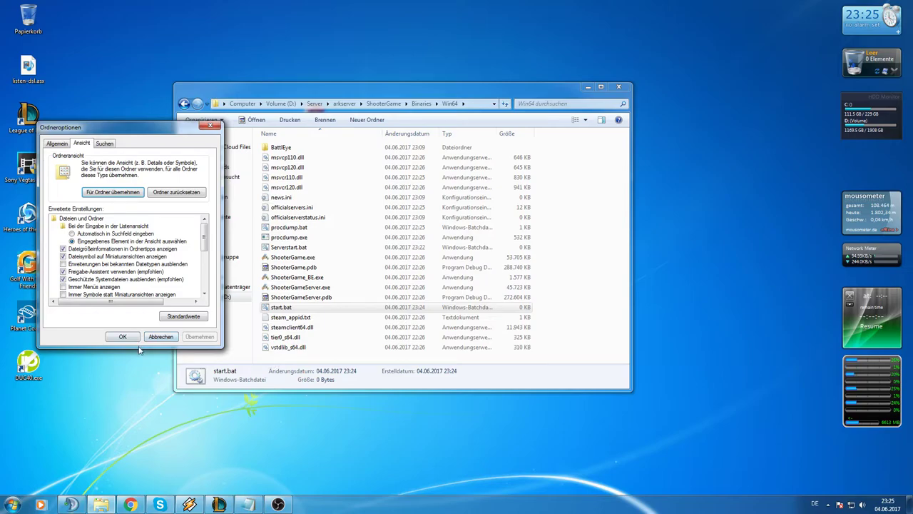
left_click(120, 337)
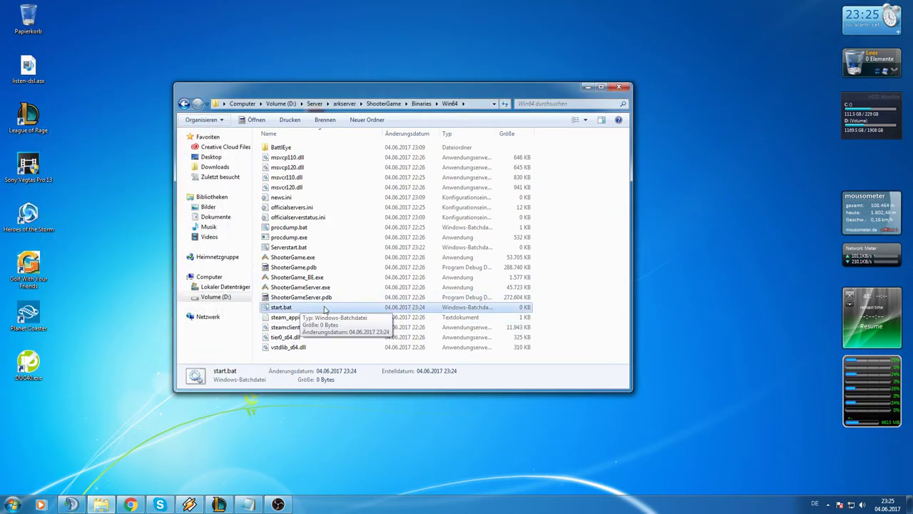
- Open start.bat for editing in Notepad and bring its empty window to the front
right_click(308, 310)
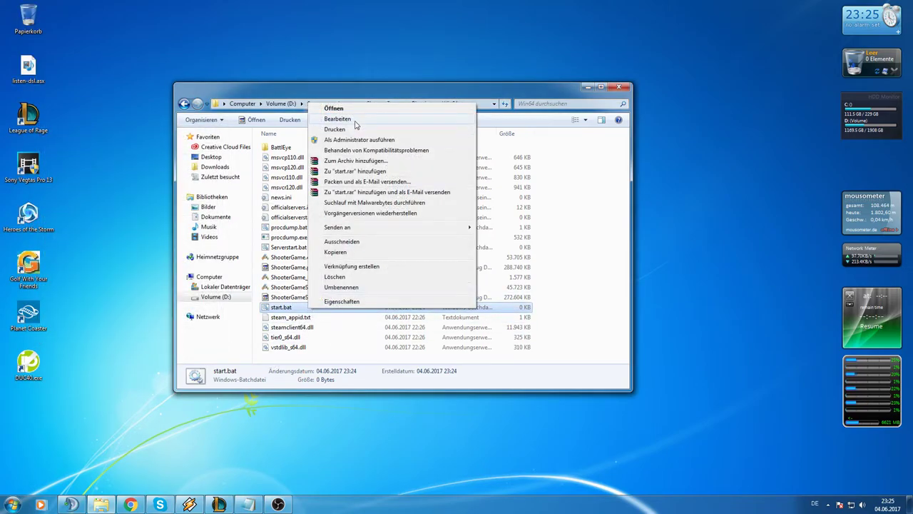
left_click(357, 120)
mouse_move(246, 504)
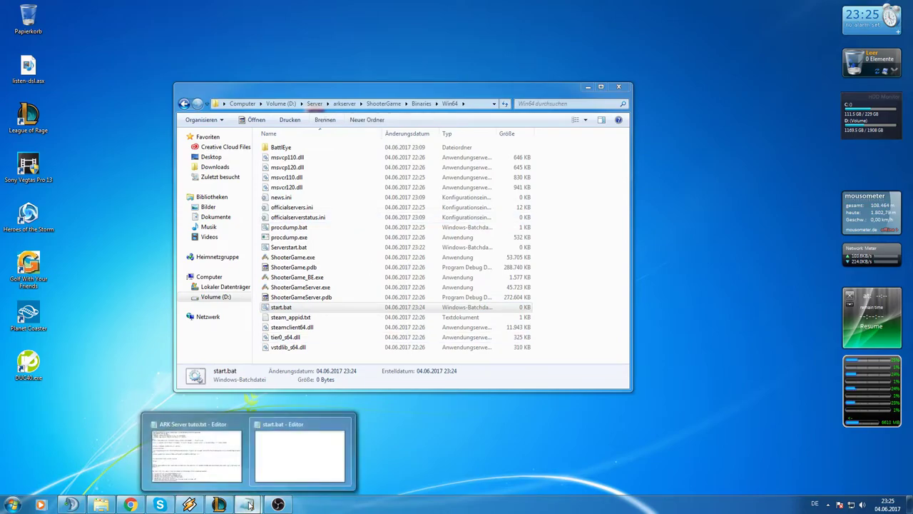
left_click(300, 449)
left_click_drag(306, 55, 278, 31)
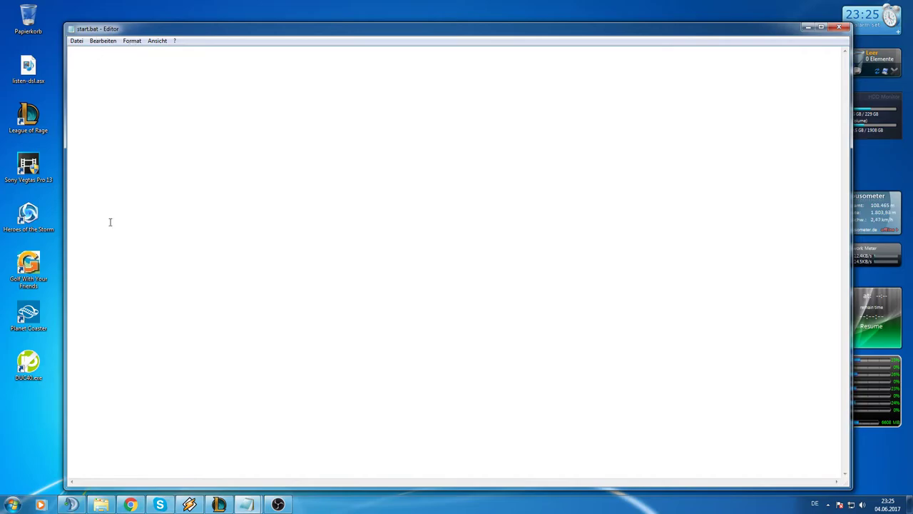
- Paste the TheIsland launch command into start.bat with session name Mein eigener Server, query port 27015, port 7777, server and admin passwords, and an exit line
left_click(255, 505)
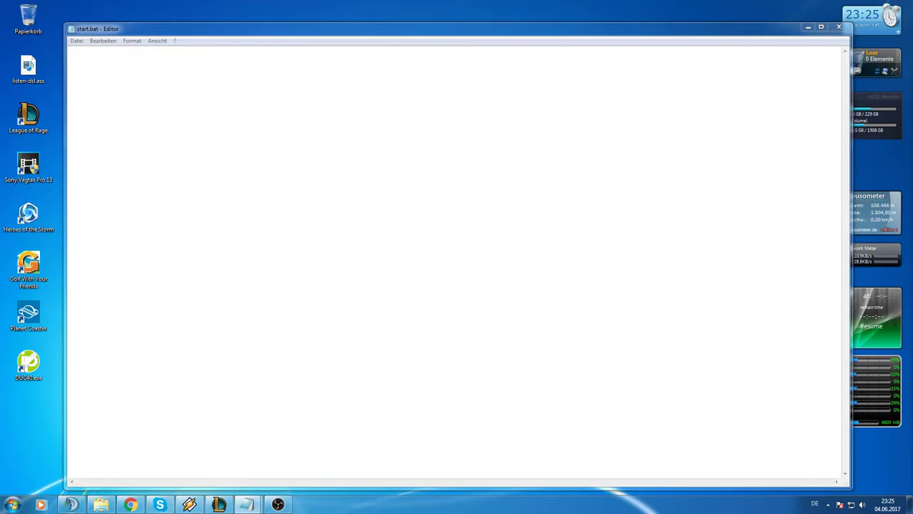
left_click(452, 216)
key("ctrl+v")
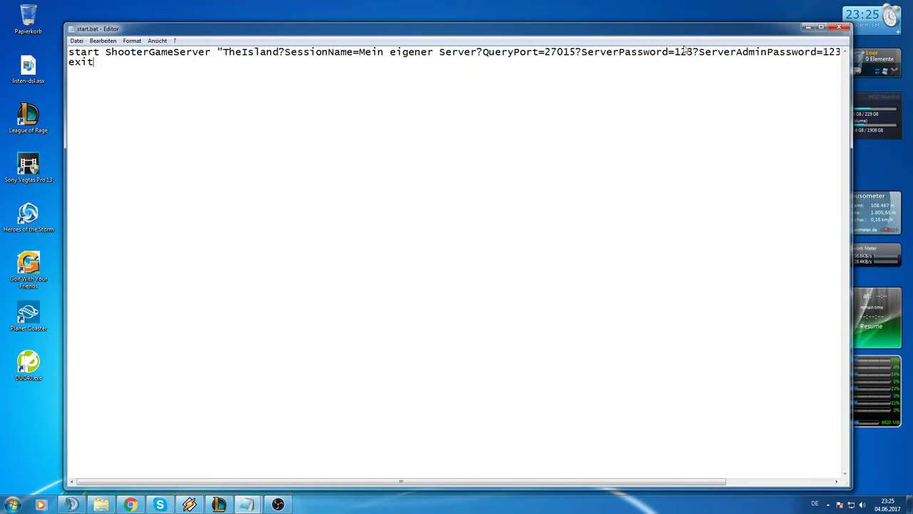
- Delete the ServerPassword parameter from the launch command and undo the deletion
left_click_drag(337, 480, 479, 464)
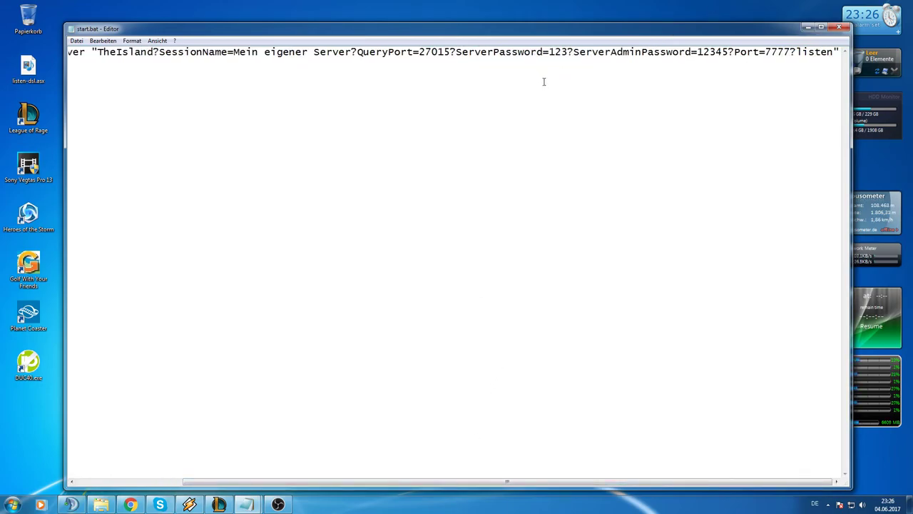
left_click_drag(574, 53, 456, 50)
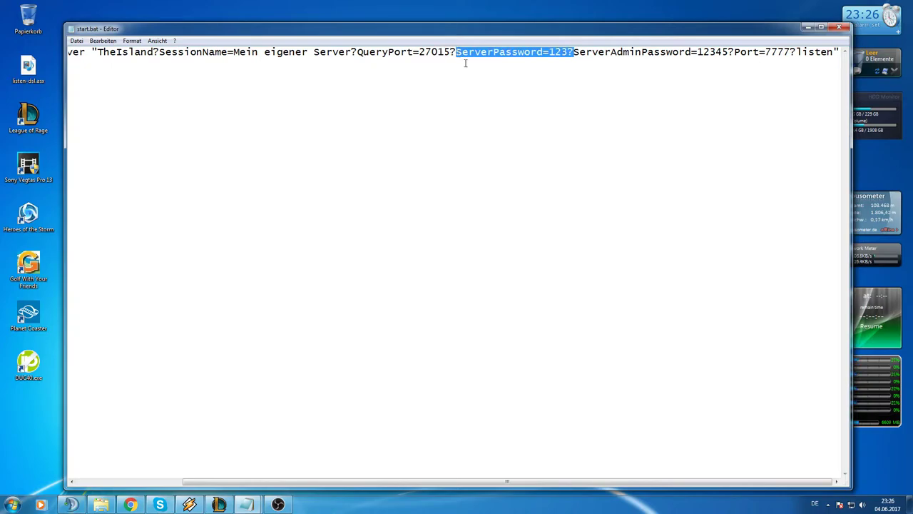
key("Delete")
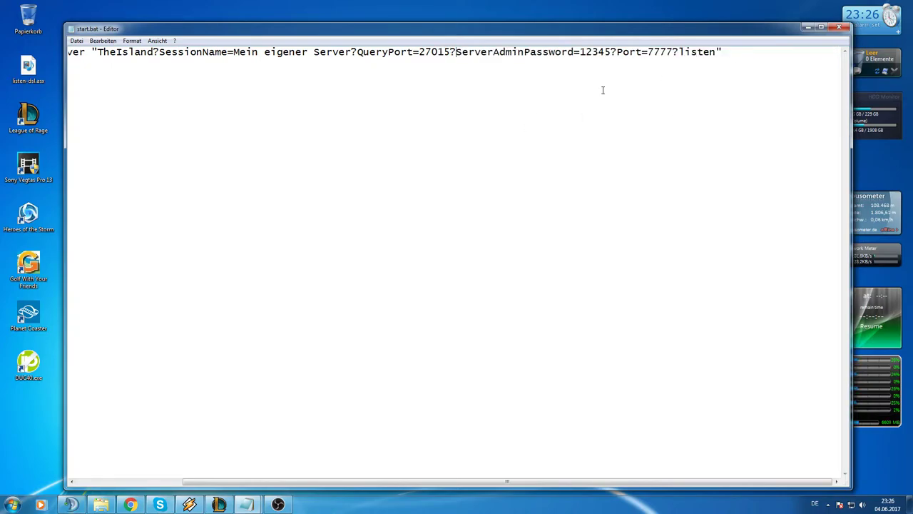
key("ctrl+z")
- Close start.bat and save its changes
key("Down")
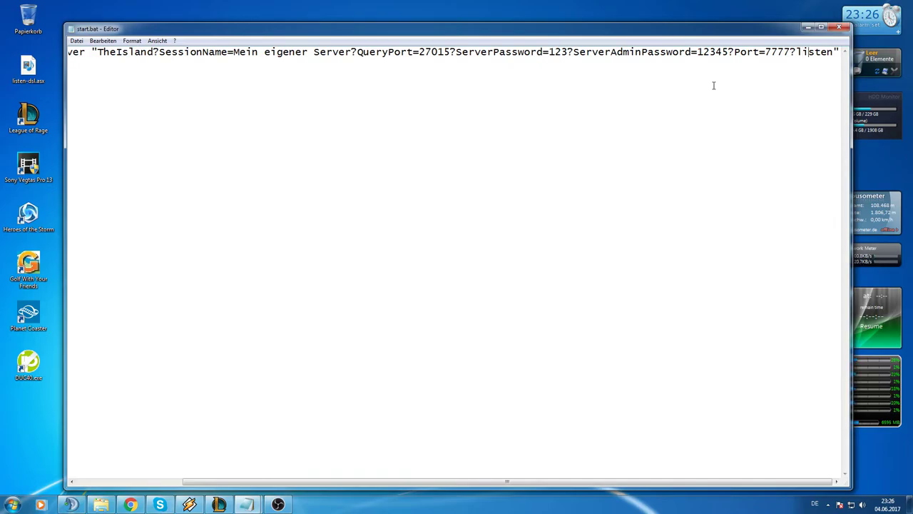
key("Down")
key("Home")
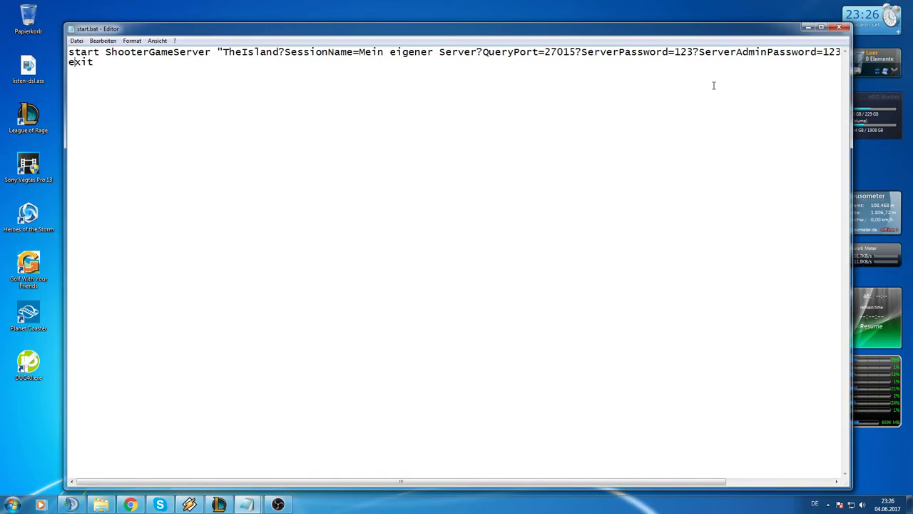
left_click(840, 27)
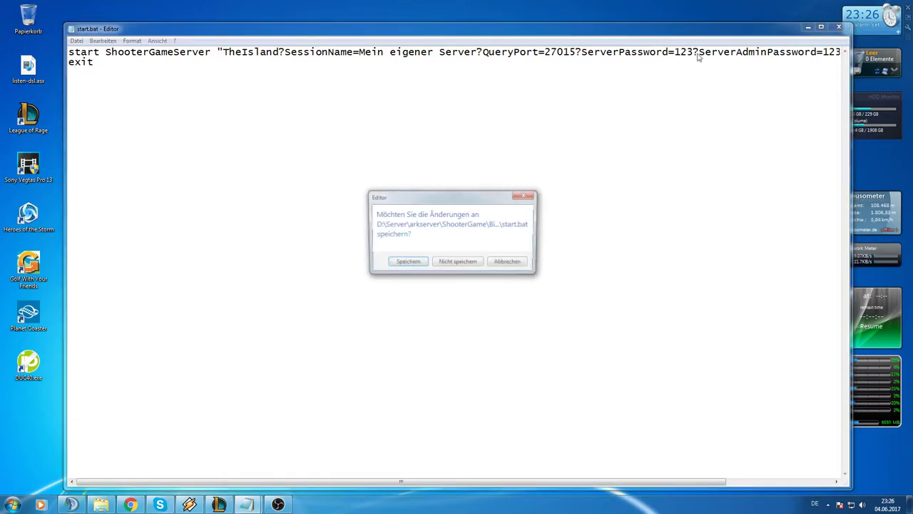
left_click(420, 260)
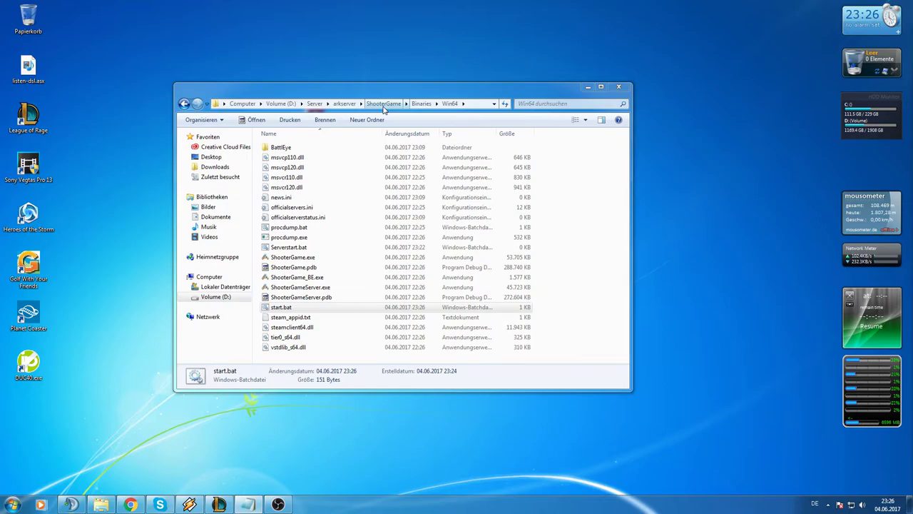
- Go to the ShooterGame\Config folder and open DefaultGameUserSettings.ini for editing
left_click(384, 105)
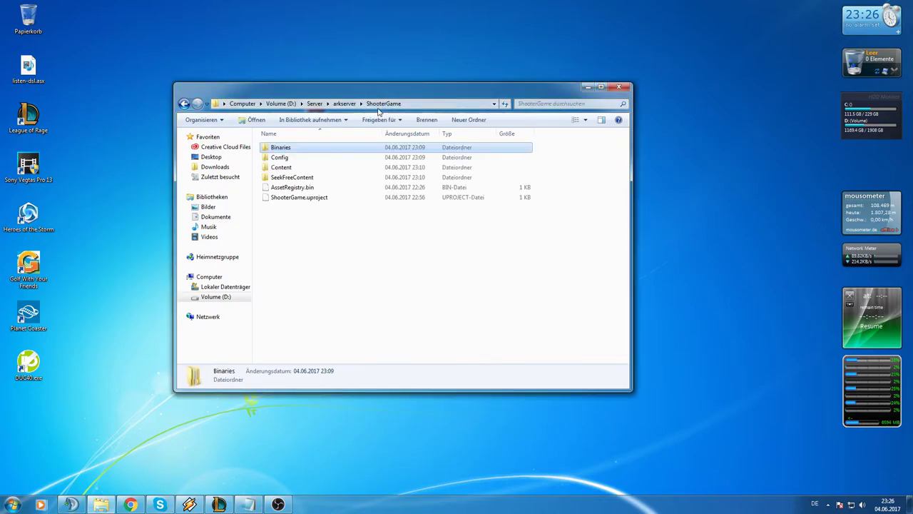
double_click(298, 159)
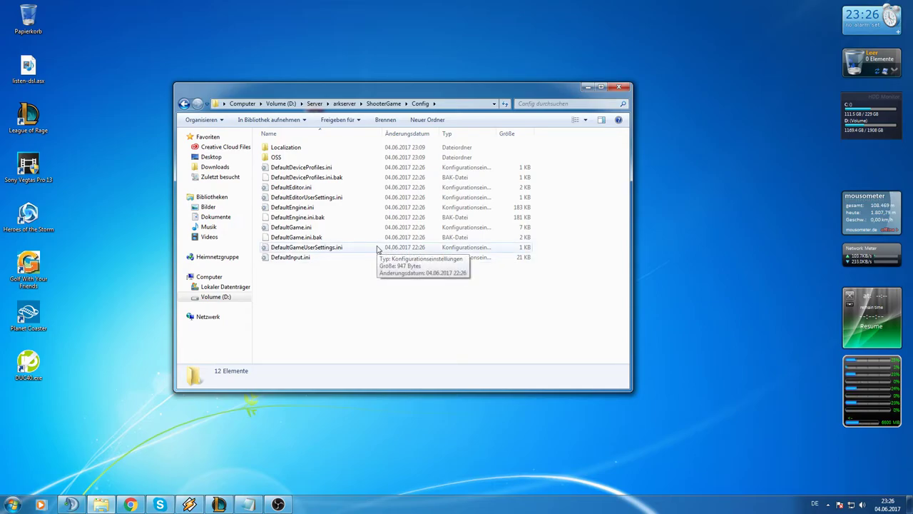
double_click(287, 249)
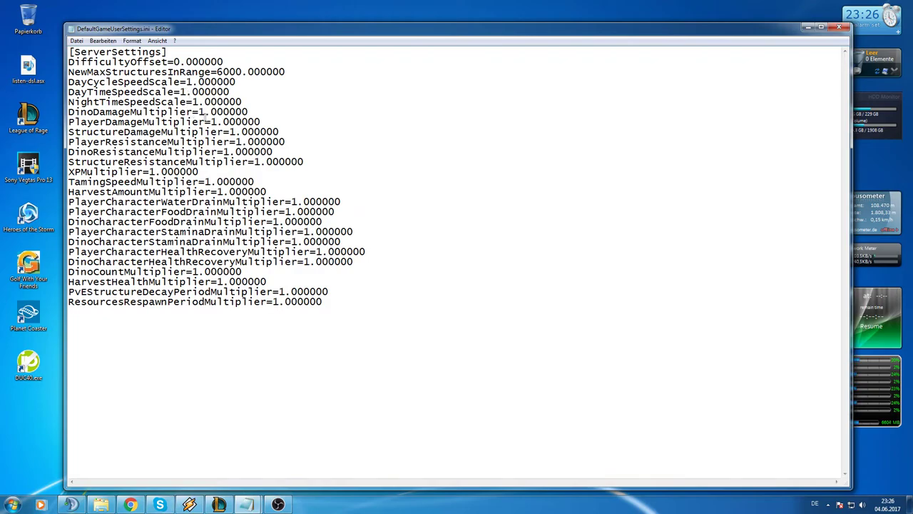
- Set PlayerDamageMultiplier to 100.000000 and PlayerResistanceMultiplier to 1000.000000
left_click(217, 122)
left_click(241, 142)
type("000")
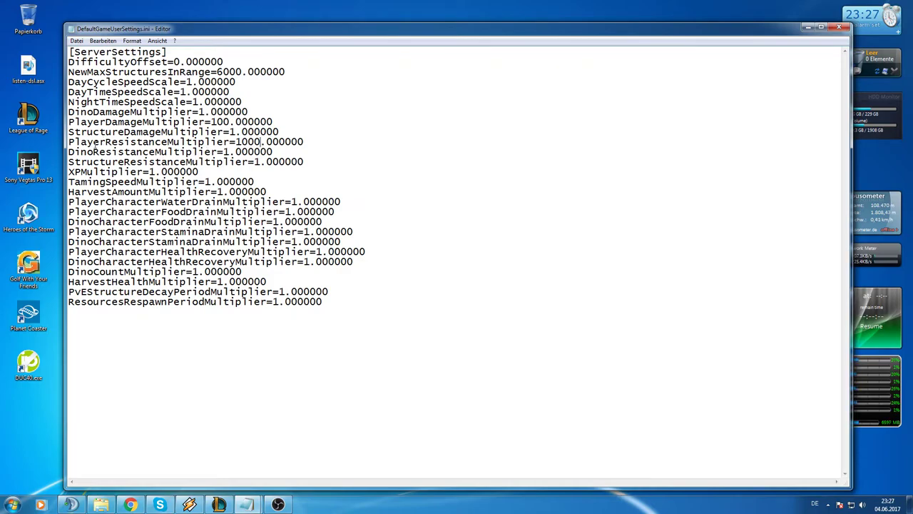
- Set XPMultiplier, TamingSpeedMultiplier and HarvestAmountMultiplier to 10.000000 each, and save and close the settings file
left_click(154, 172)
type("0")
left_click(213, 182)
type("0")
left_click(224, 191)
type("0")
left_click(838, 30)
left_click(420, 265)
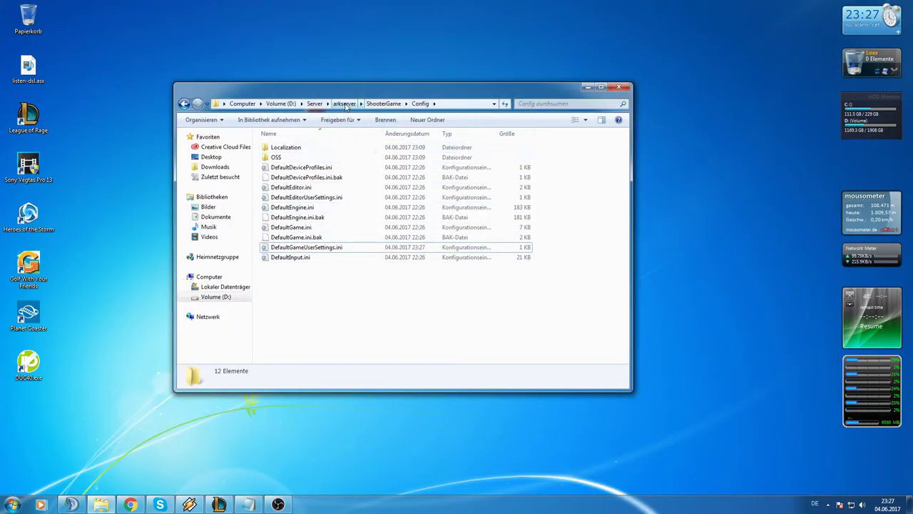
- Return to ShooterGame\Binaries\Win64, create a desktop shortcut to start.bat and move it to a free spot beside the folder window
left_click(344, 104)
left_click(285, 167)
left_click(282, 149)
left_click(281, 148)
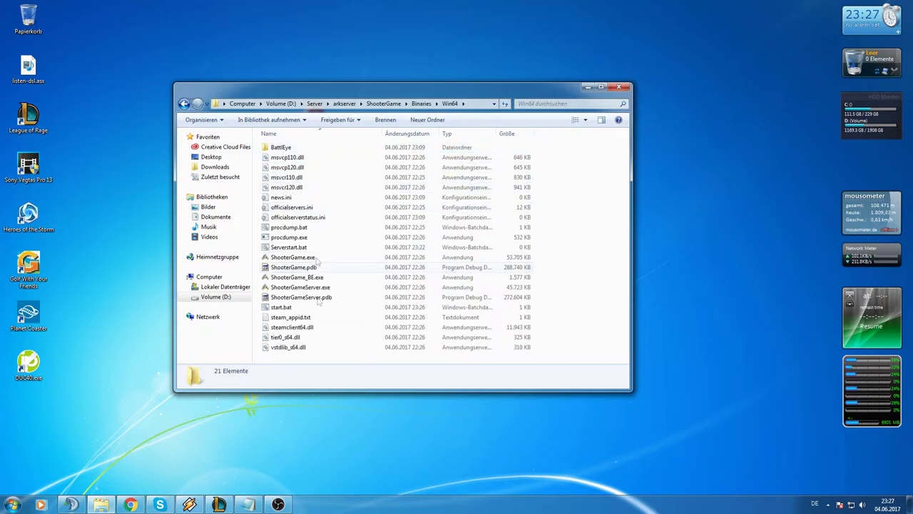
right_click(278, 311)
mouse_move(348, 231)
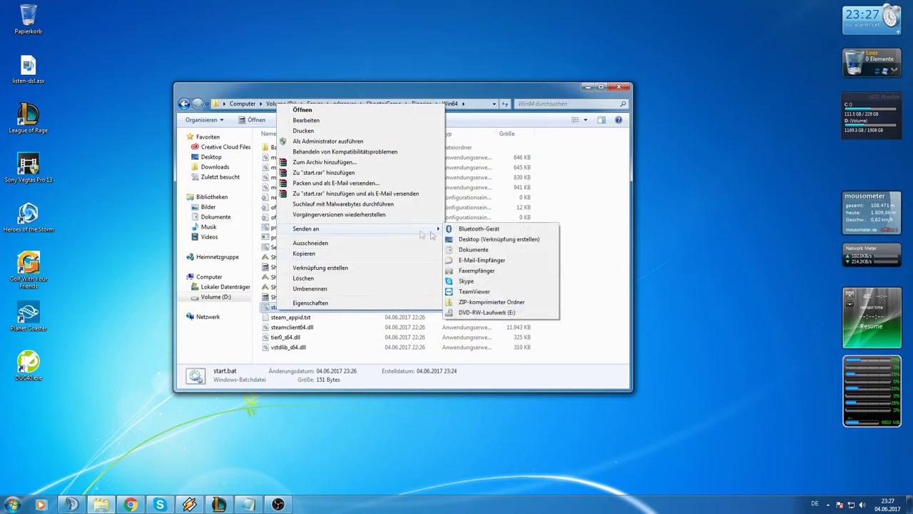
left_click(479, 241)
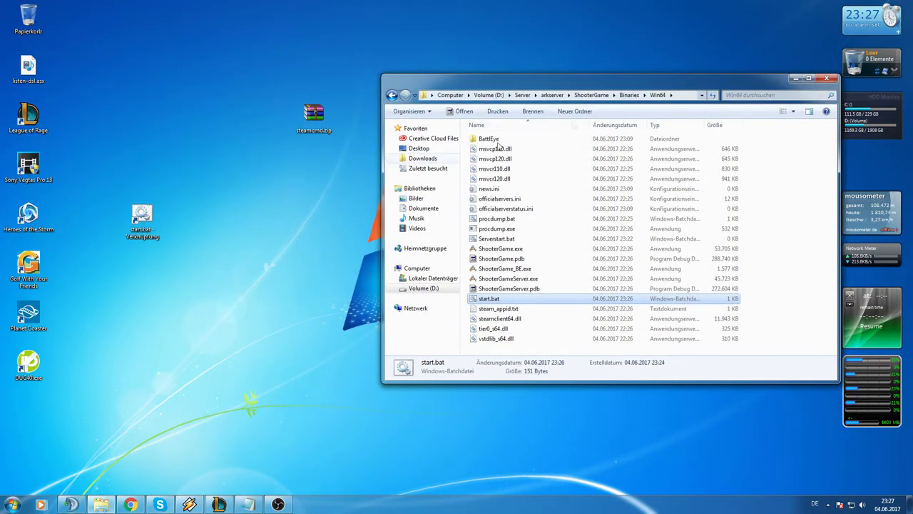
left_click_drag(145, 221, 259, 221)
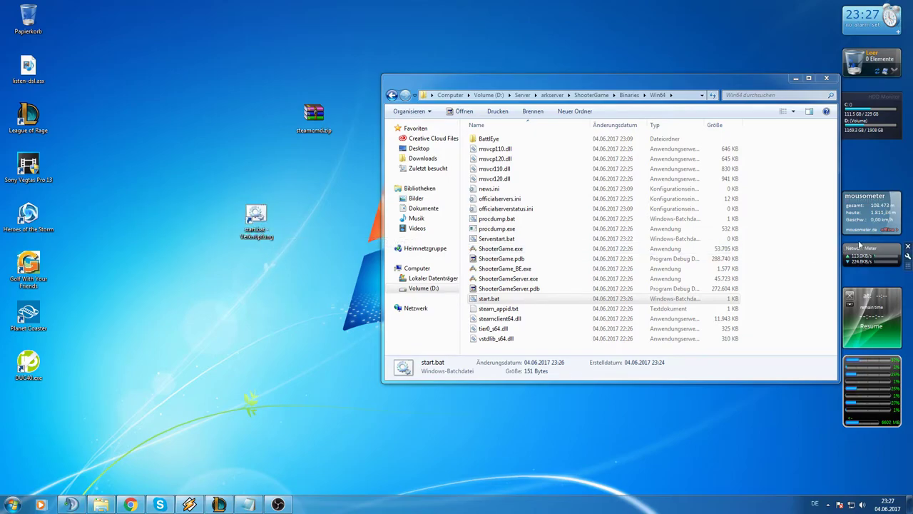
- Launch the ARK server from the start.bat desktop shortcut and widen its console window
double_click(256, 216)
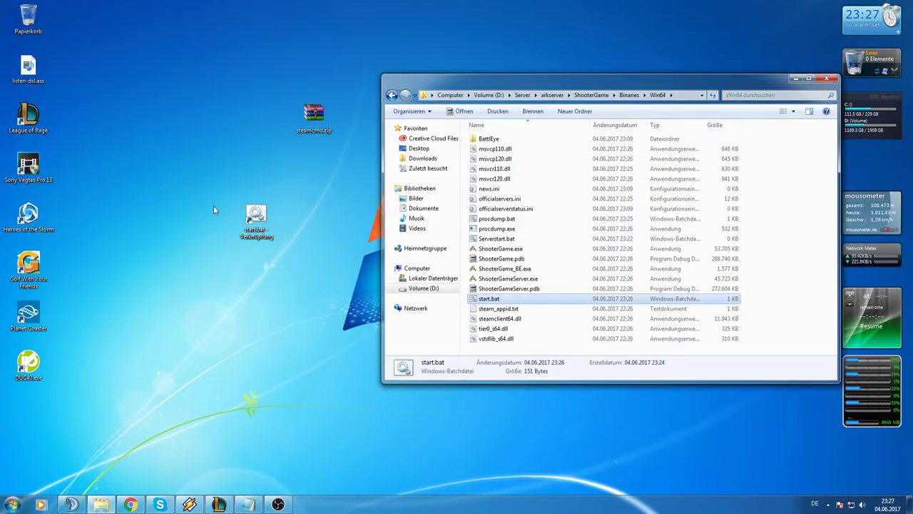
double_click(256, 215)
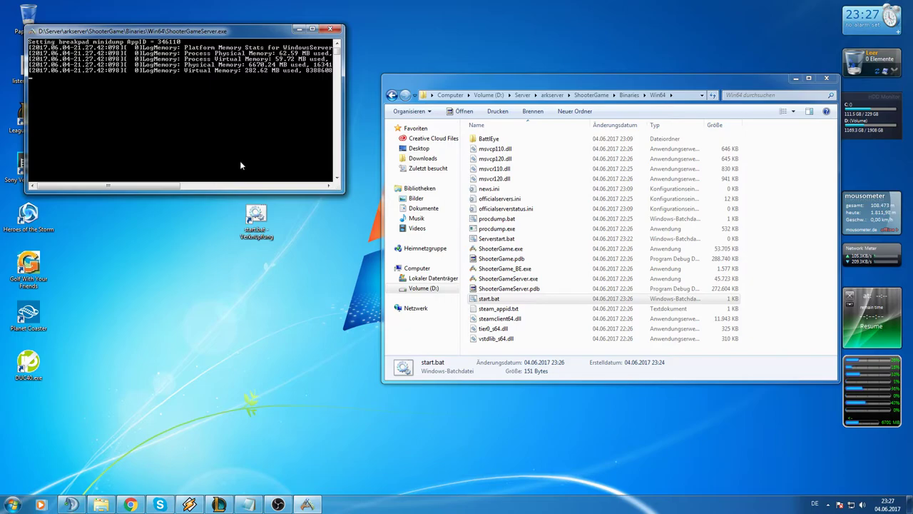
left_click_drag(343, 191, 374, 177)
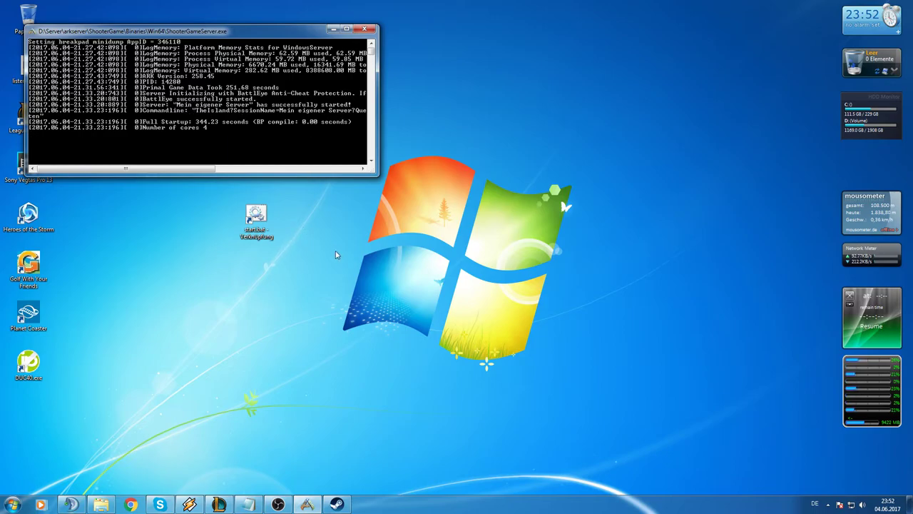
- Switch to Steam and open its game server browser on the favourite servers
mouse_move(338, 504)
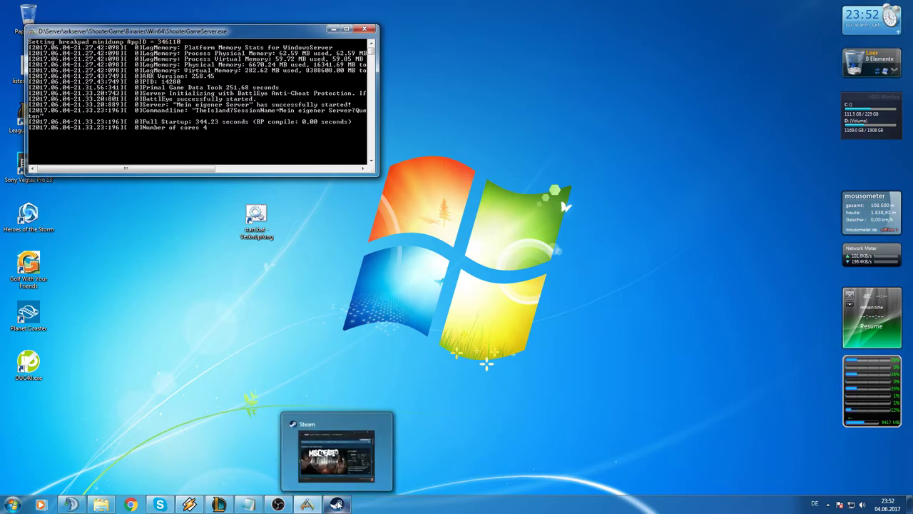
left_click(338, 505)
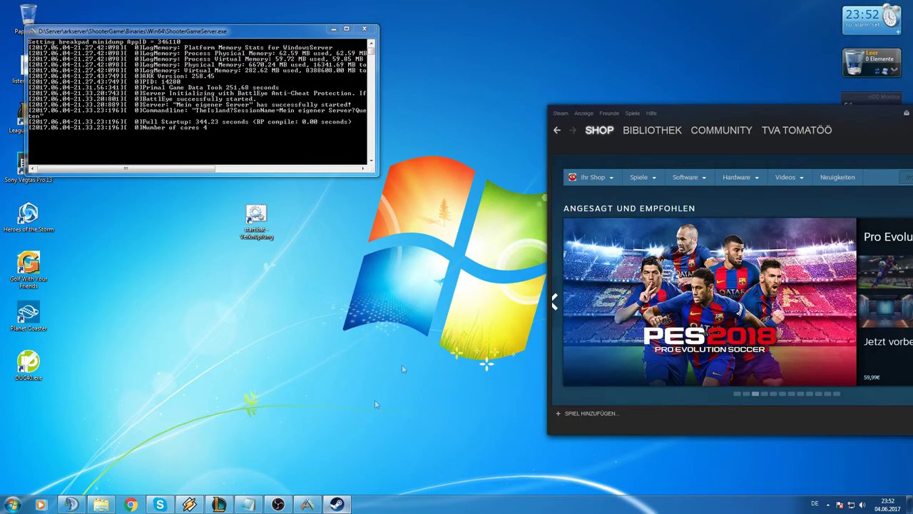
left_click(561, 112)
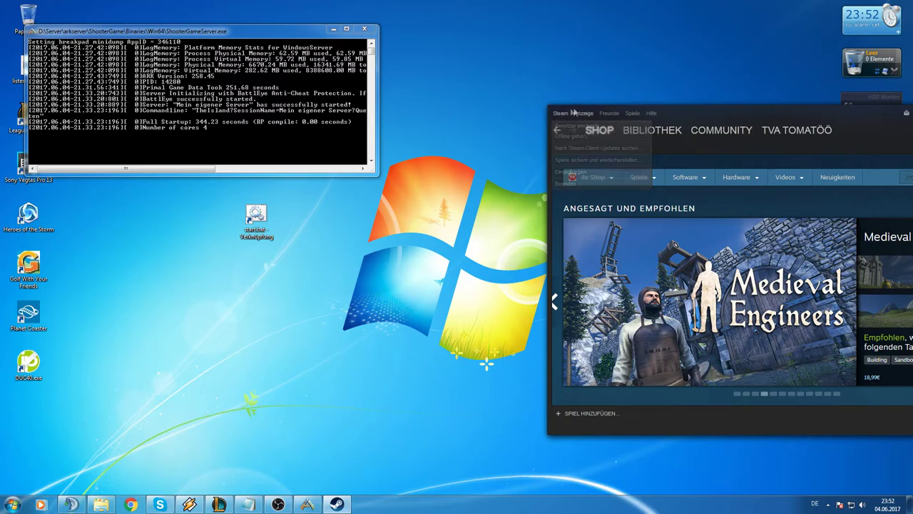
mouse_move(584, 113)
left_click(585, 224)
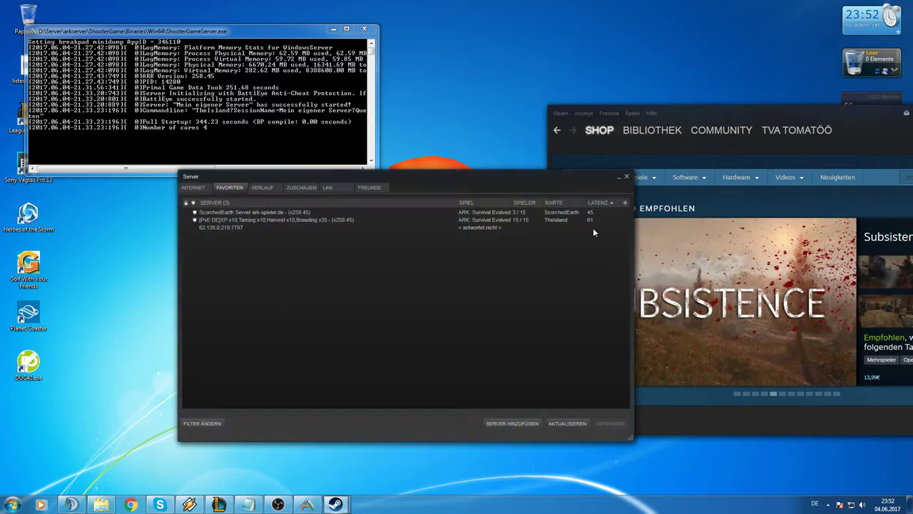
- Add the server address arkserver12345.ddns.net to the Steam server favourites and close the server browser
left_click(505, 423)
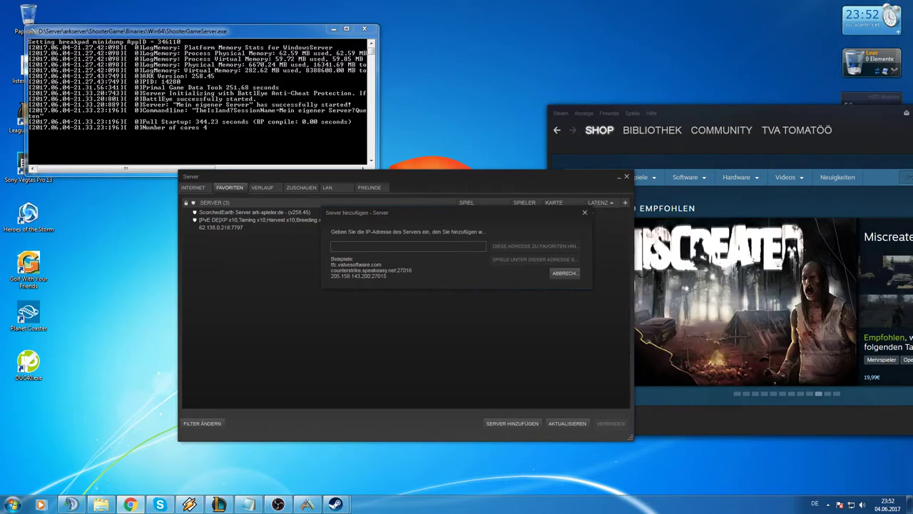
left_click(390, 245)
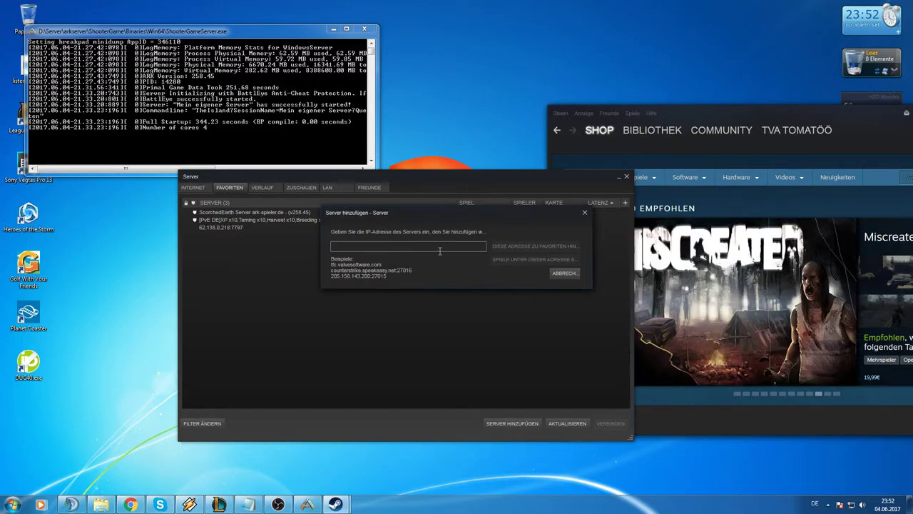
type("arkserver12345.ddns.net")
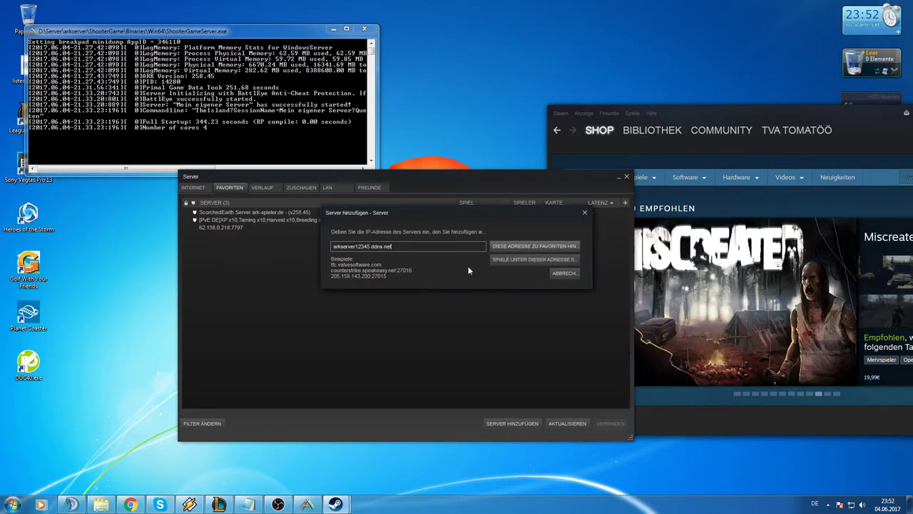
left_click(519, 246)
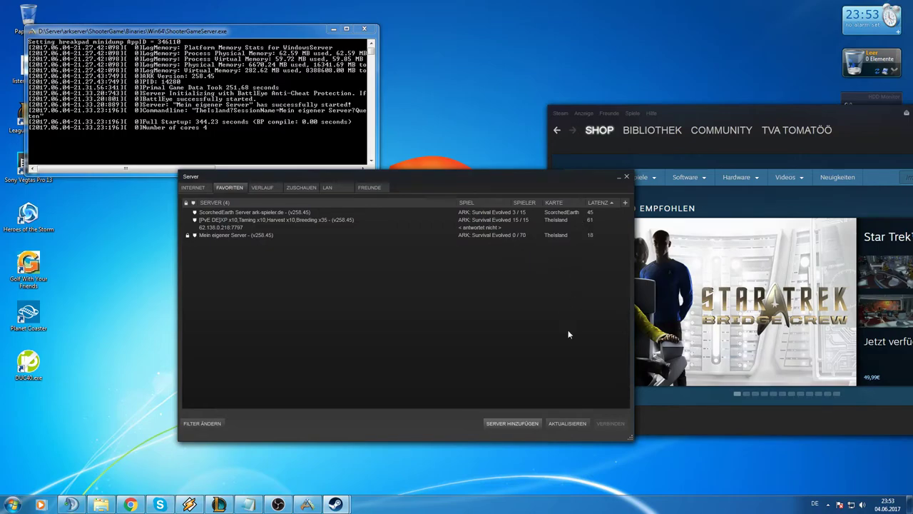
left_click(626, 177)
- Launch ARK: Survival Evolved and open the list of joinable sessions with the server filter on Favorites
left_click(13, 504)
mouse_move(122, 269)
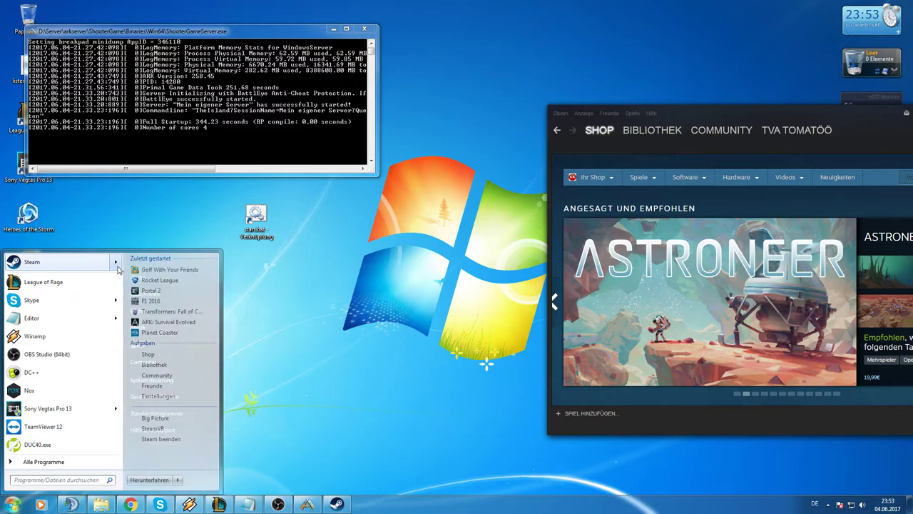
left_click(168, 322)
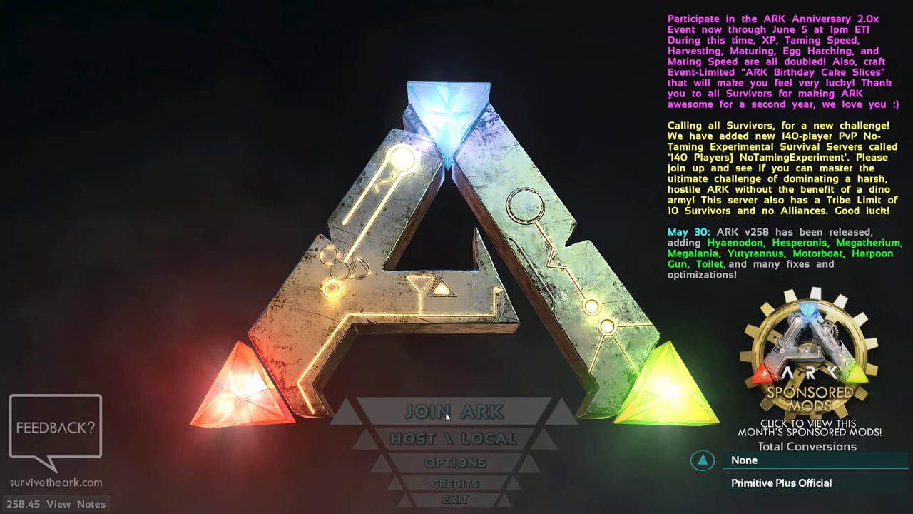
left_click(445, 412)
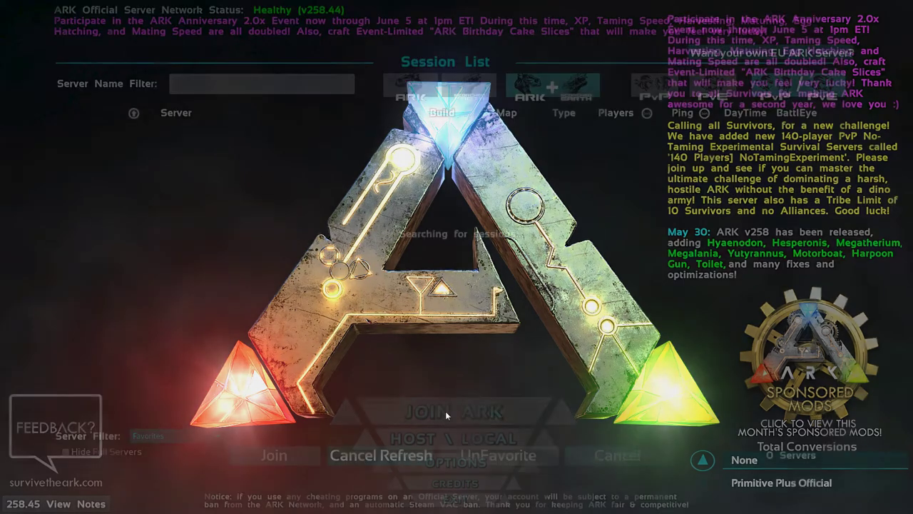
left_click(175, 435)
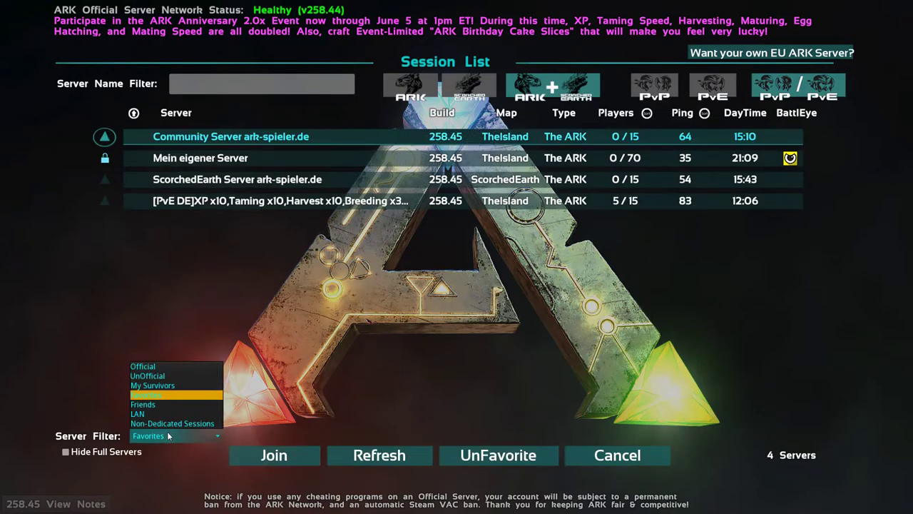
left_click(175, 435)
- Join the session "Mein eigener Server", entering the server password and accepting it
left_click(189, 161)
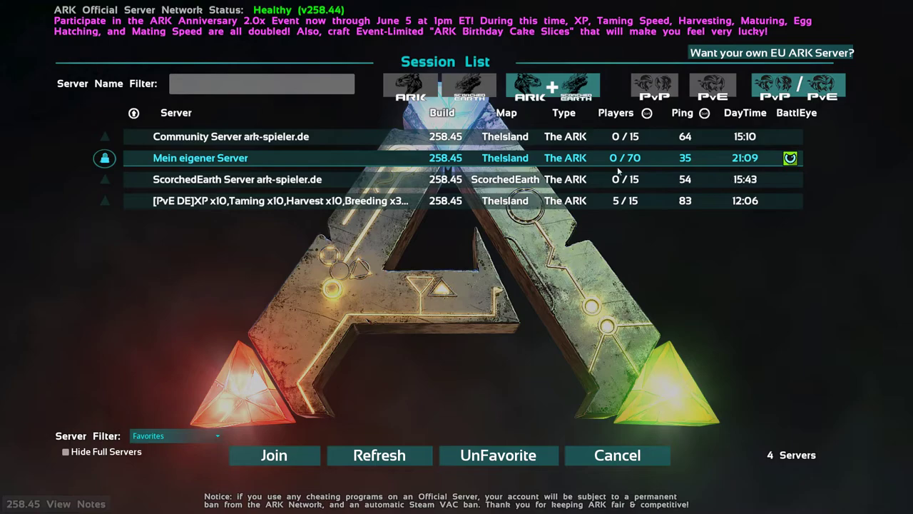
left_click(260, 461)
type("***")
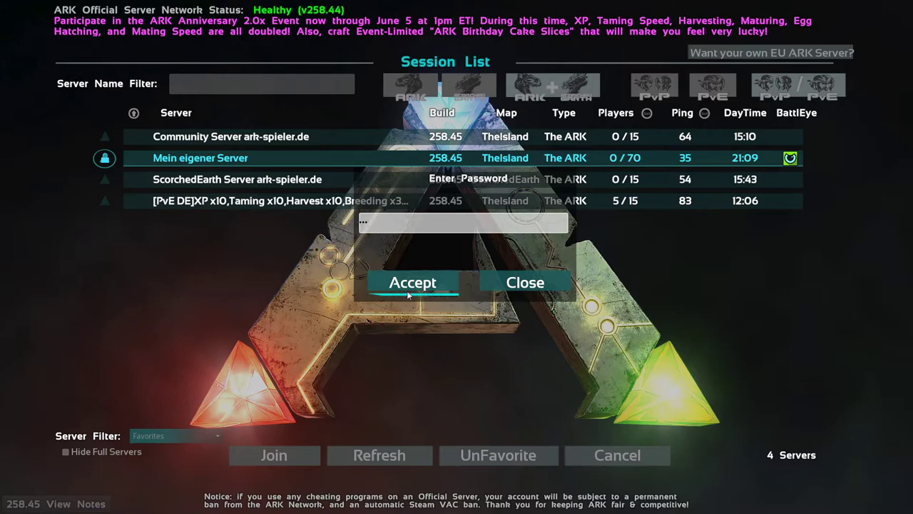
left_click(405, 283)
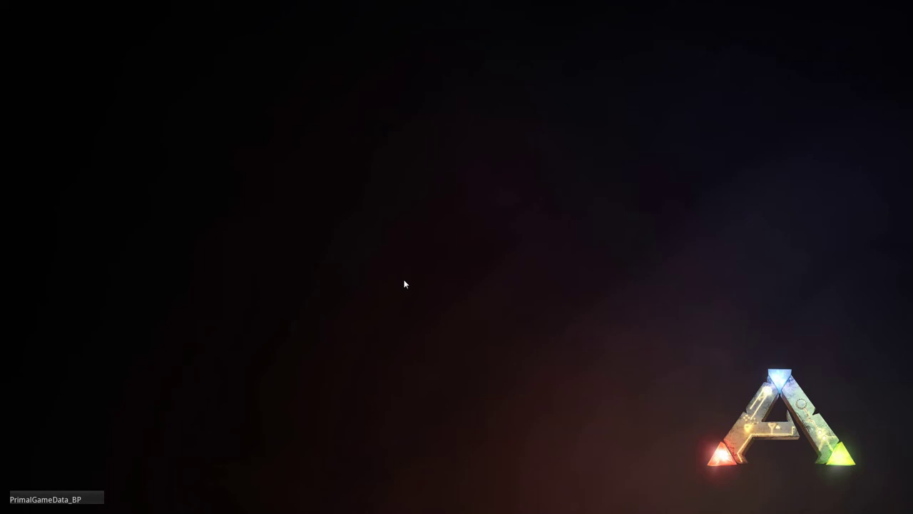